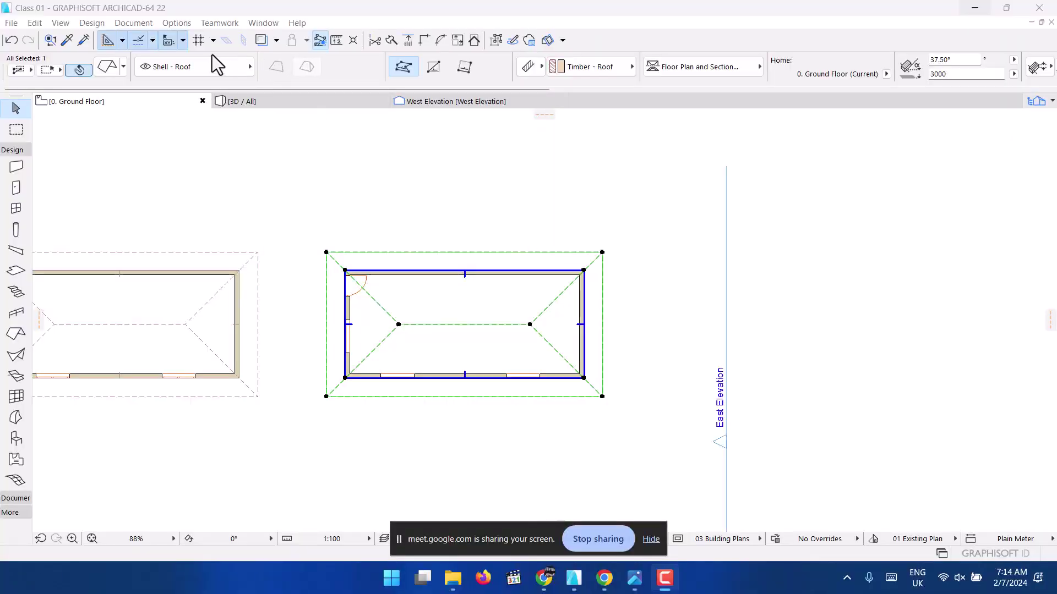
Split the selected hip roof over the building nearest the East Elevation marker into single-plane roofs, accepting deletion of the original.
scroll(352, 312, "up", 4)
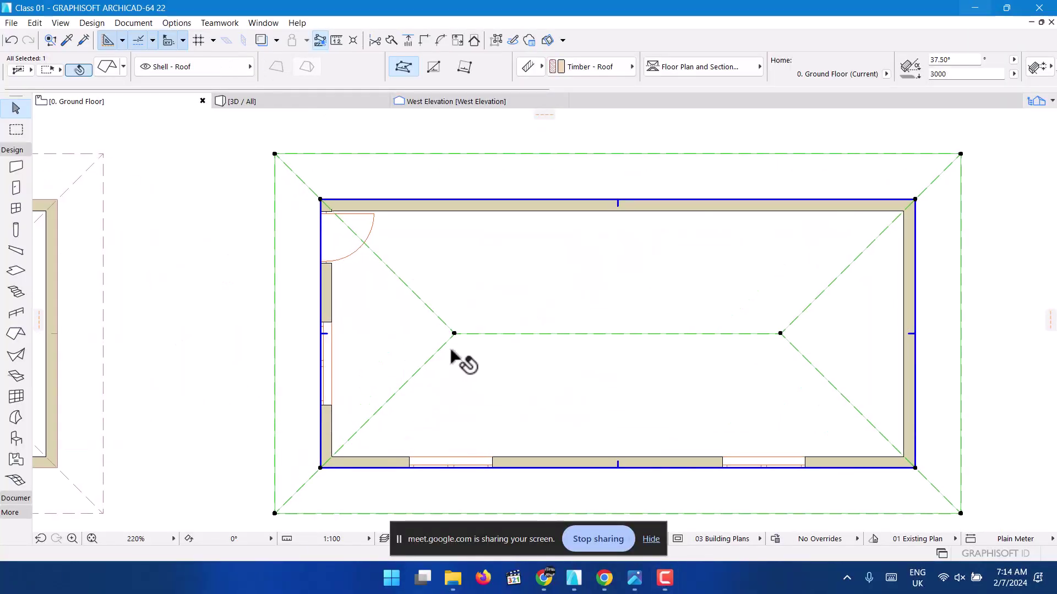
scroll(495, 259, "down", 4)
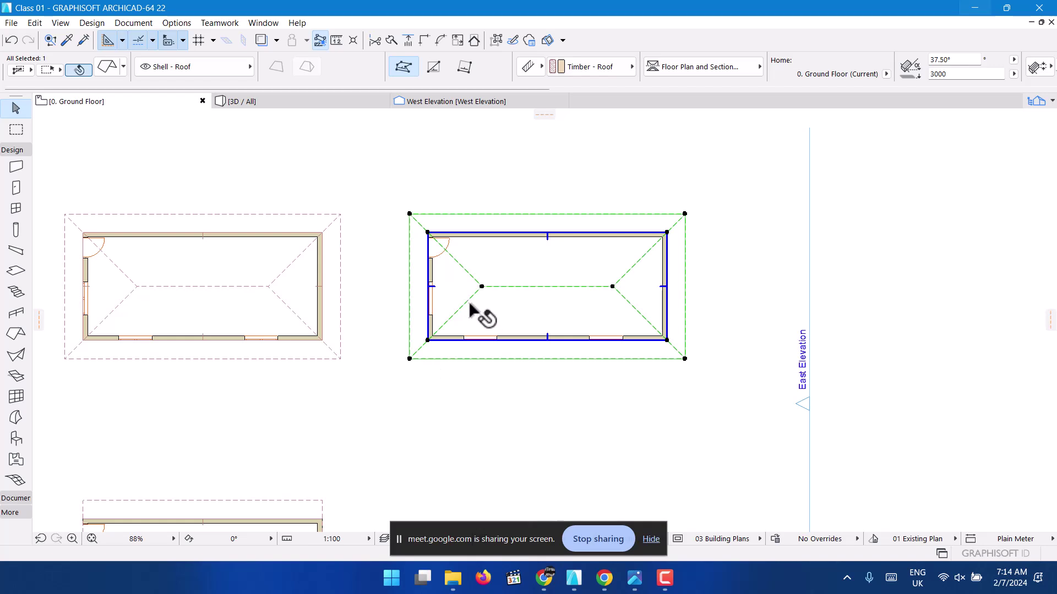
scroll(483, 314, "up", 3)
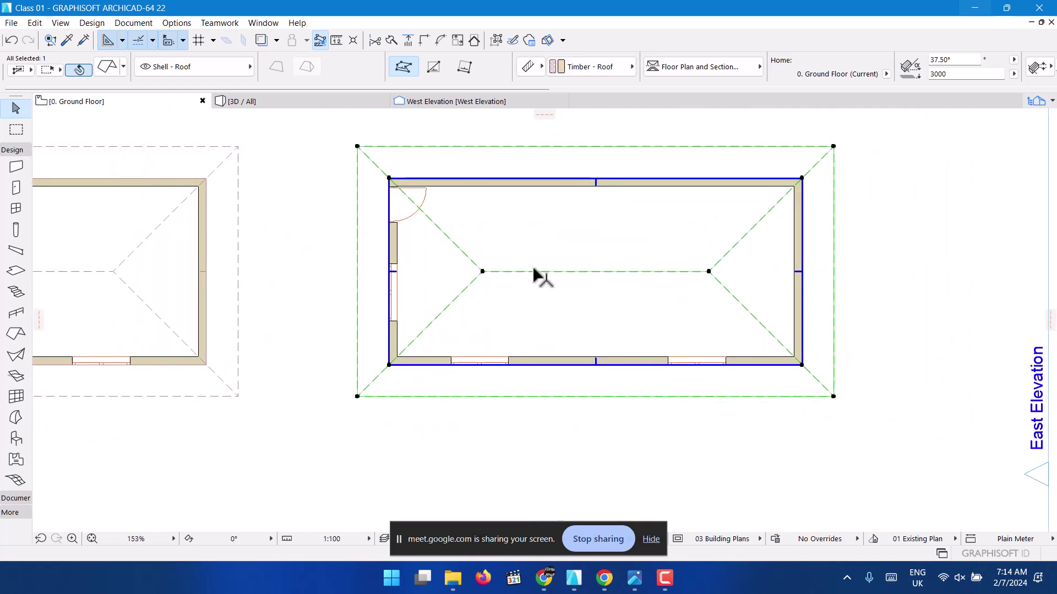
scroll(330, 266, "down", 3)
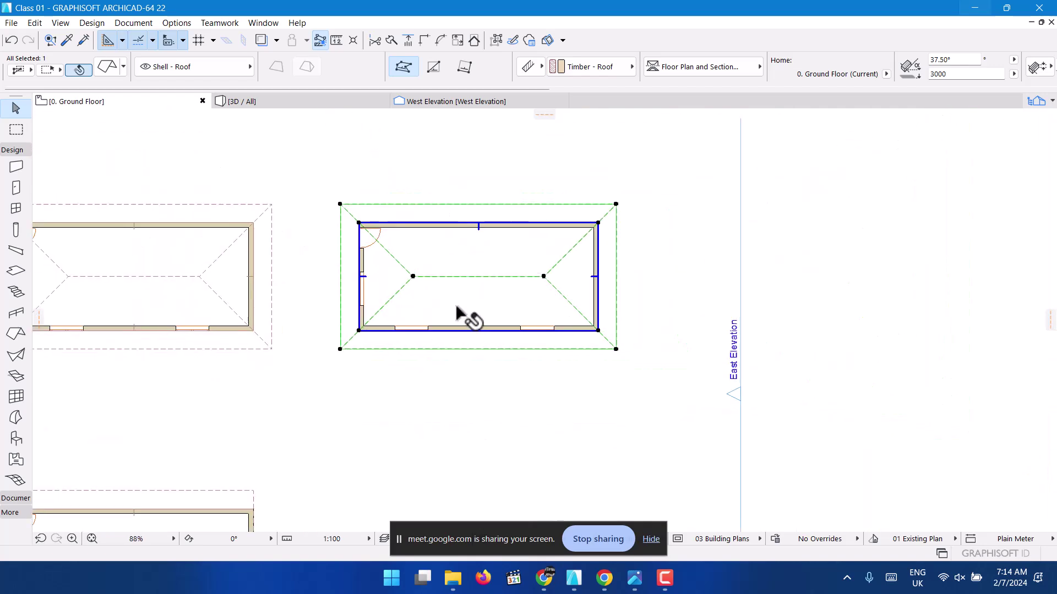
right_click(452, 176)
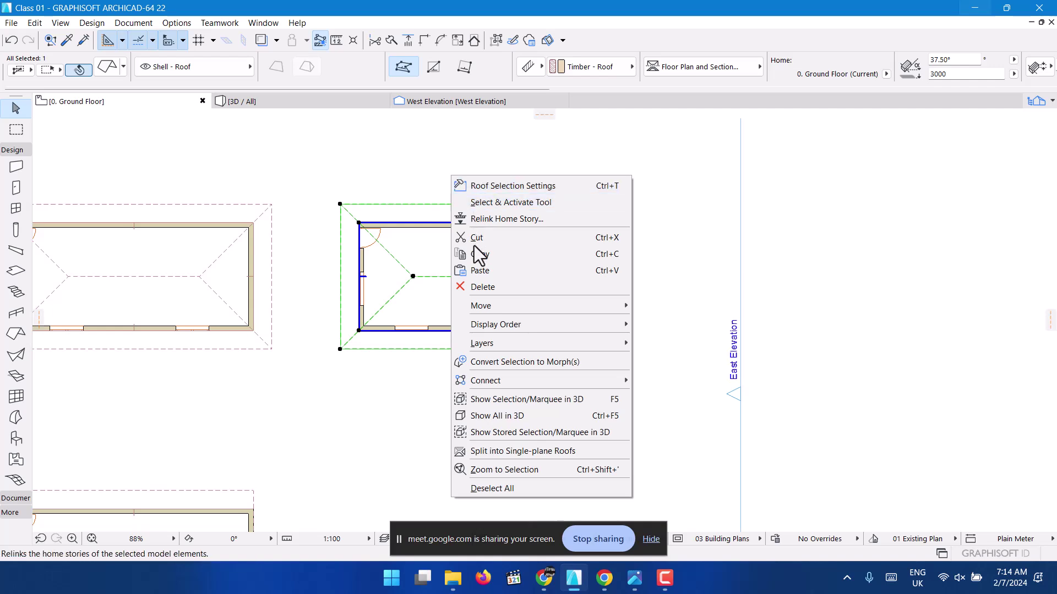
left_click(551, 456)
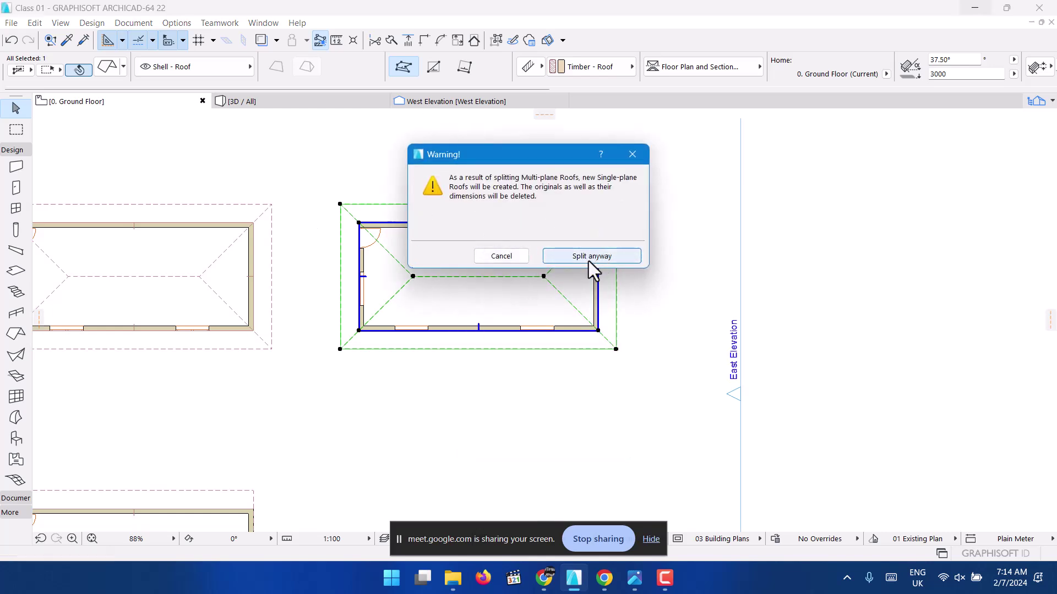
left_click(589, 257)
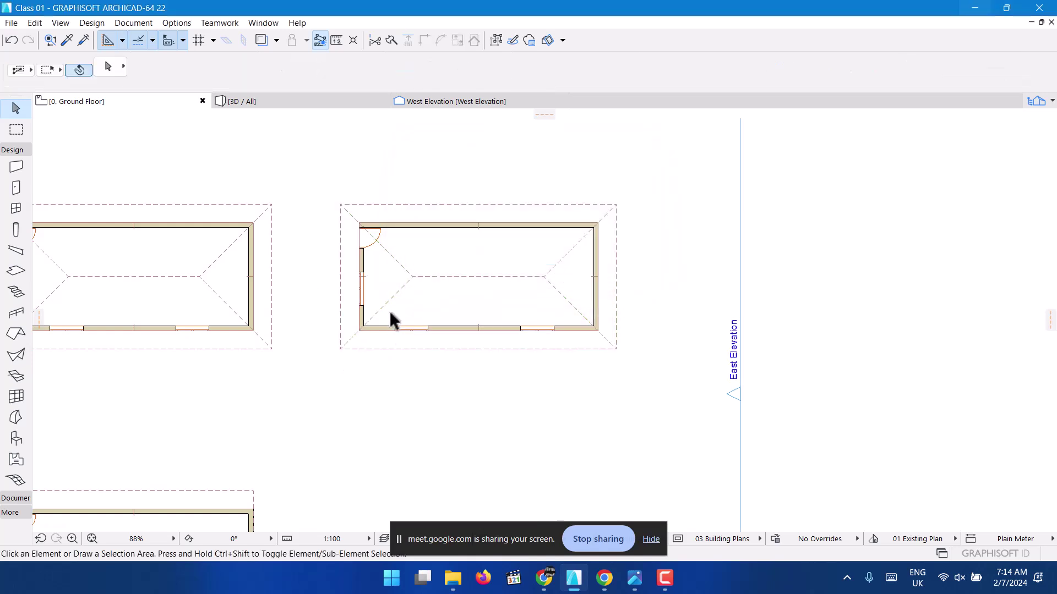
Select the split roof planes over the building nearest the East Elevation marker and ungroup them.
scroll(412, 228, "up", 3)
scroll(726, 304, "down", 2)
scroll(592, 280, "up", 3)
scroll(444, 309, "down", 1)
left_click(470, 329)
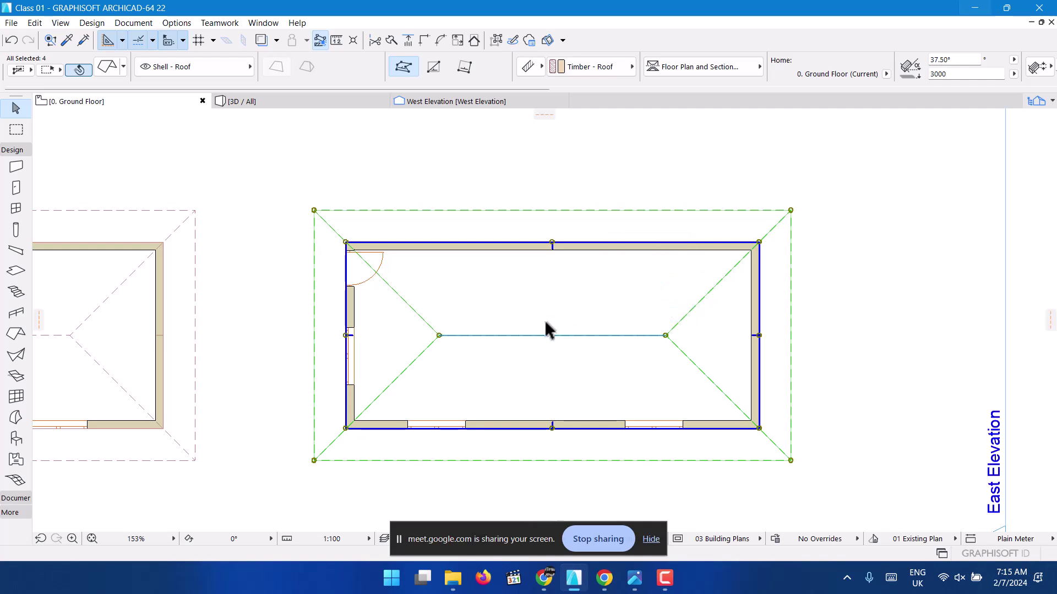
left_click(34, 23)
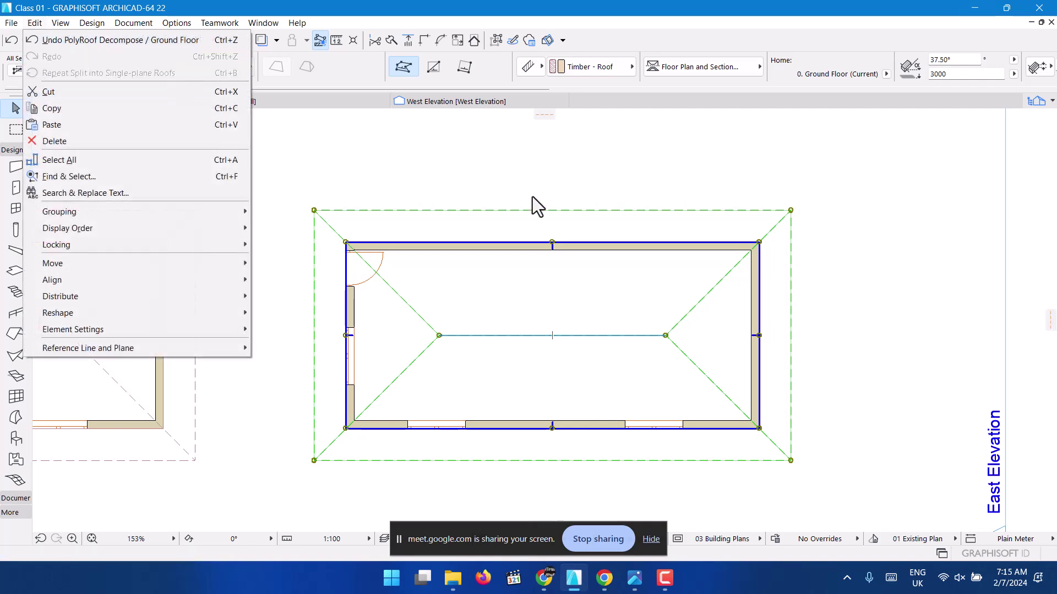
left_click(532, 332)
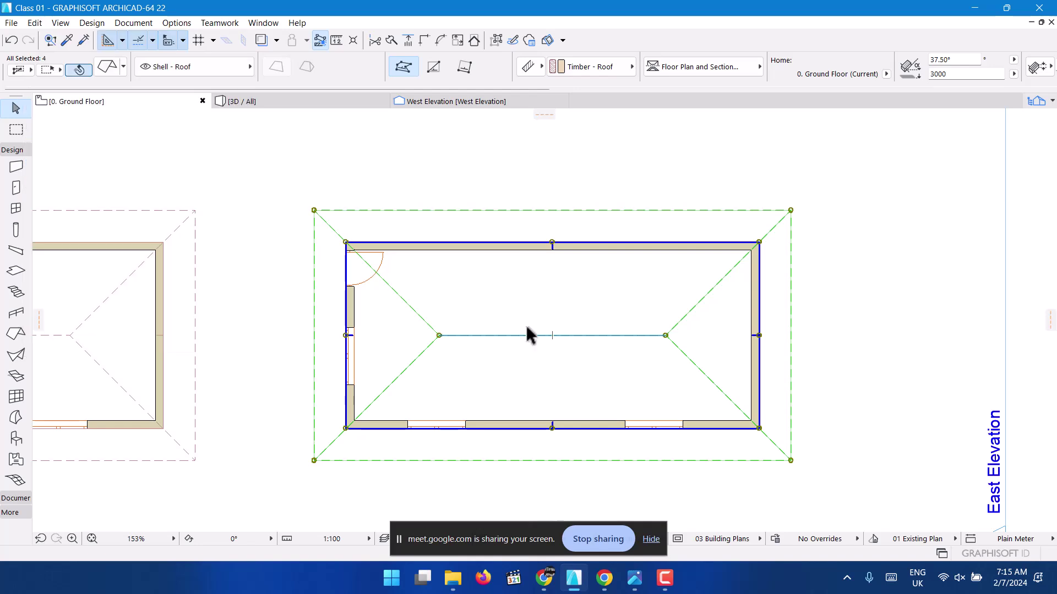
left_click(36, 24)
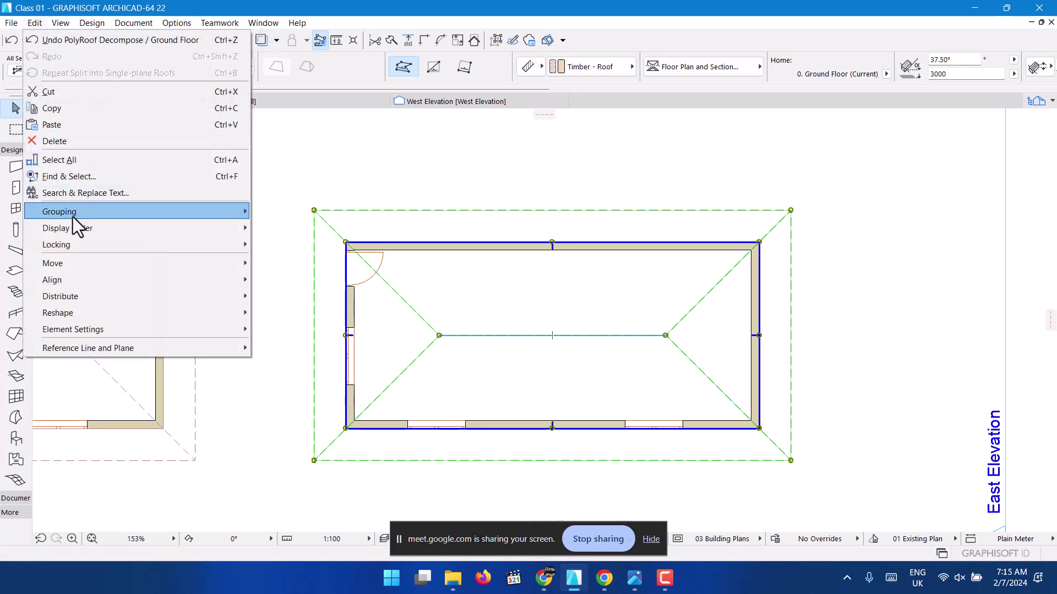
mouse_move(73, 219)
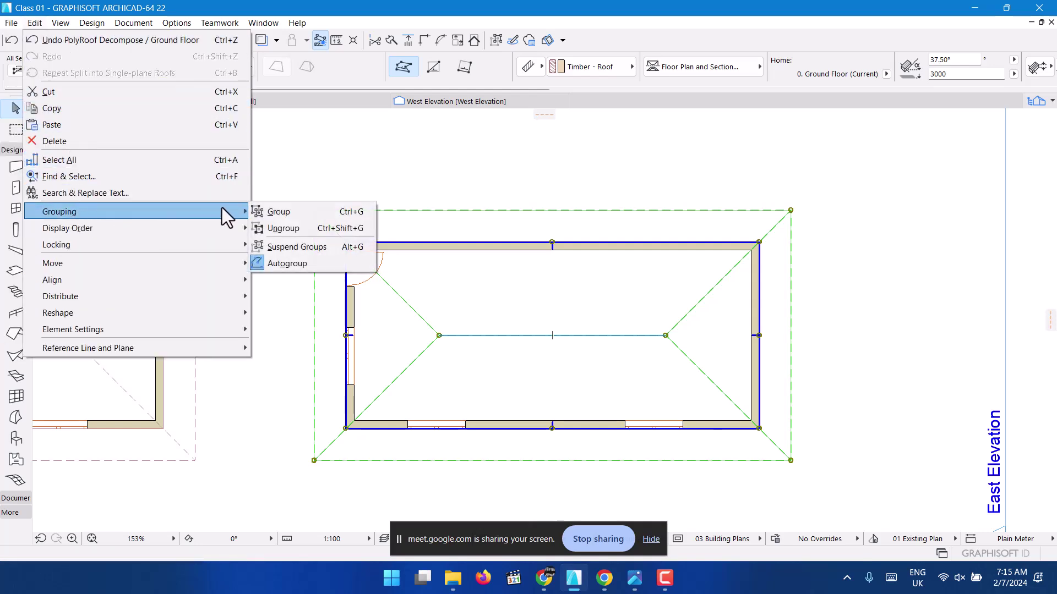
left_click(296, 226)
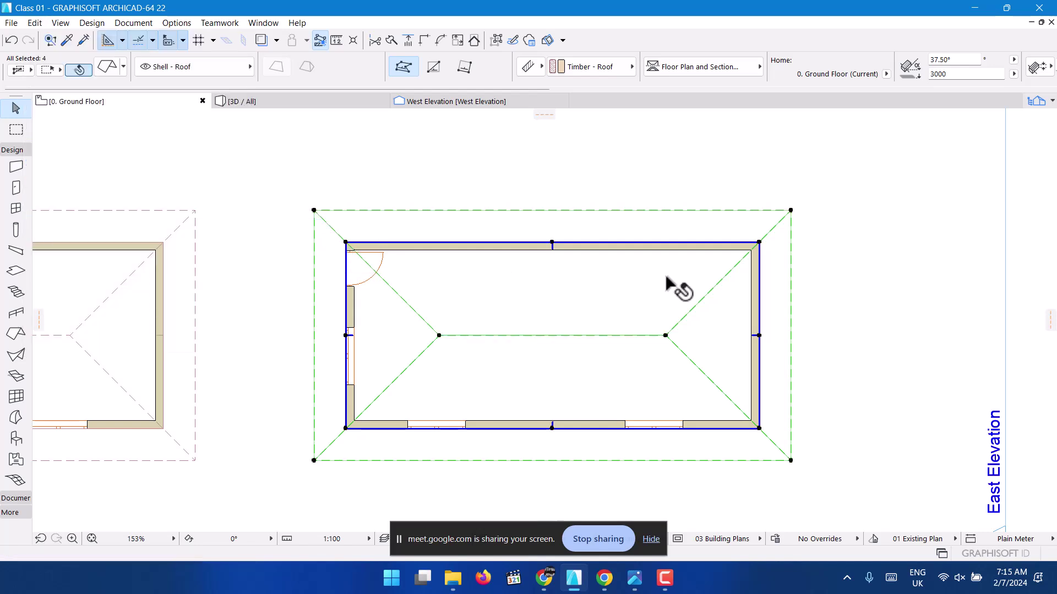
Select the grouped walls of the adjacent hip-roofed building nearer the West Elevation marker and ungroup them.
scroll(742, 226, "down", 4)
scroll(556, 255, "up", 7)
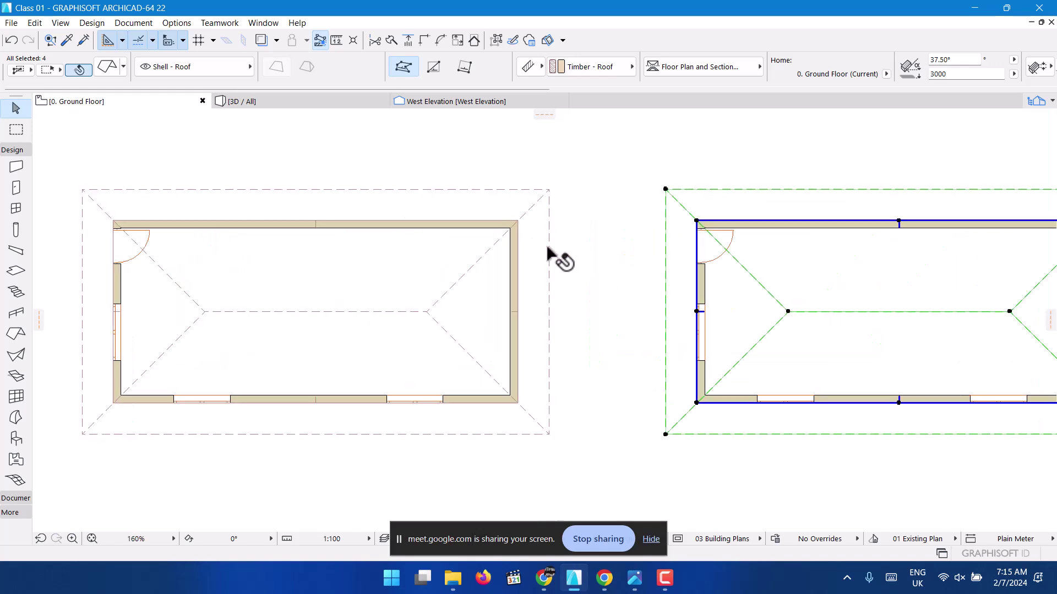
left_click(508, 237)
scroll(498, 239, "down", 4)
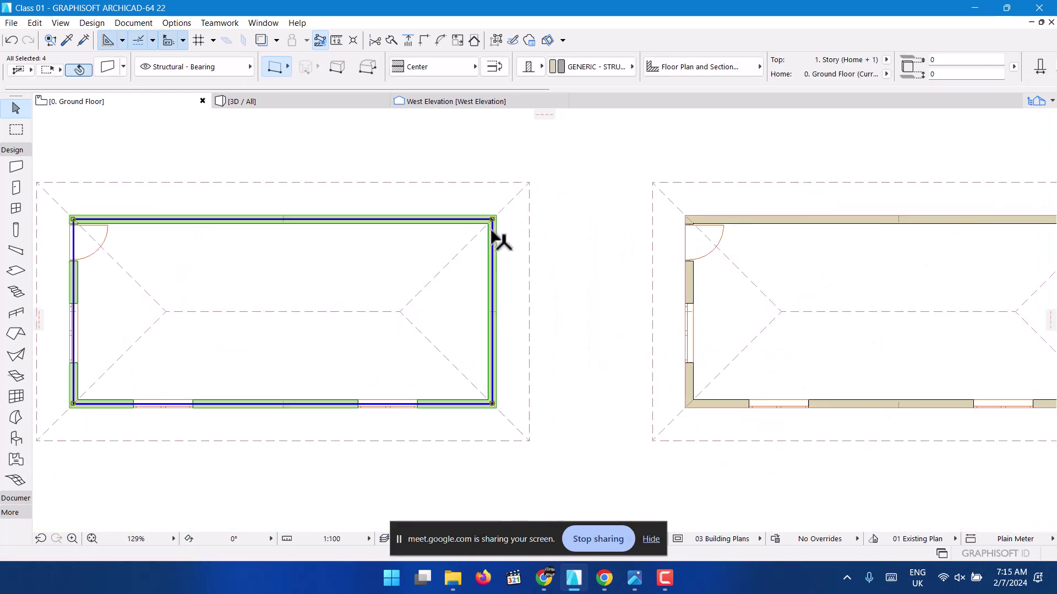
scroll(201, 333, "up", 4)
scroll(163, 219, "down", 5)
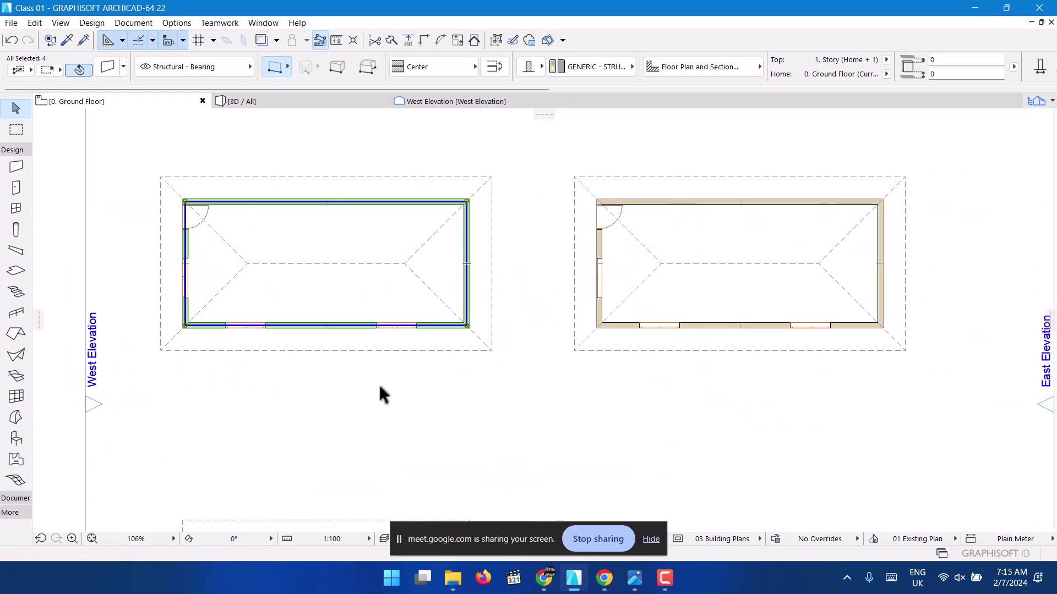
scroll(457, 223, "up", 2)
scroll(468, 225, "up", 4)
scroll(556, 237, "down", 4)
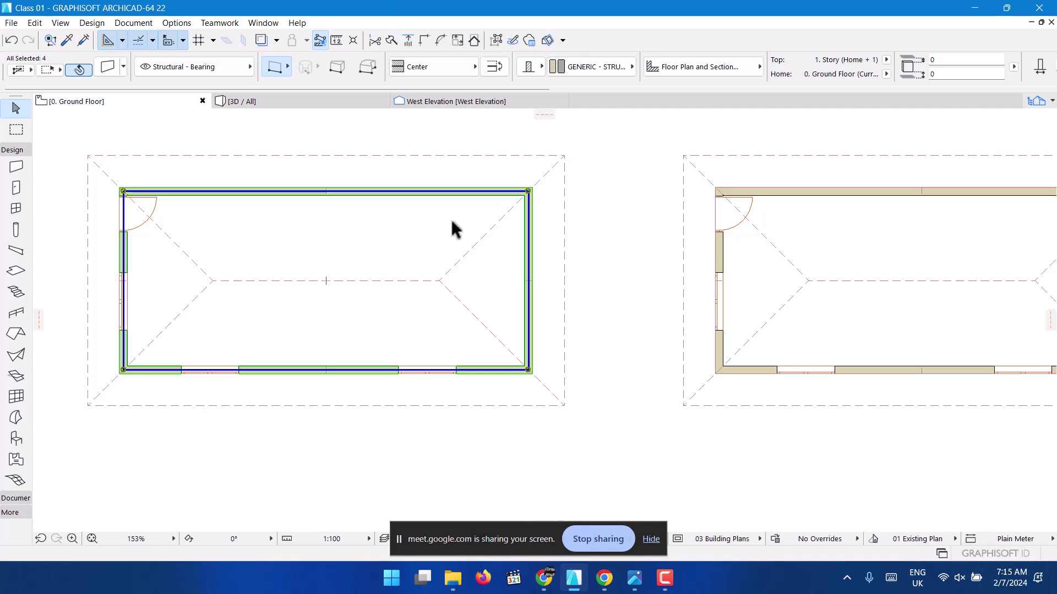
scroll(479, 192, "up", 1)
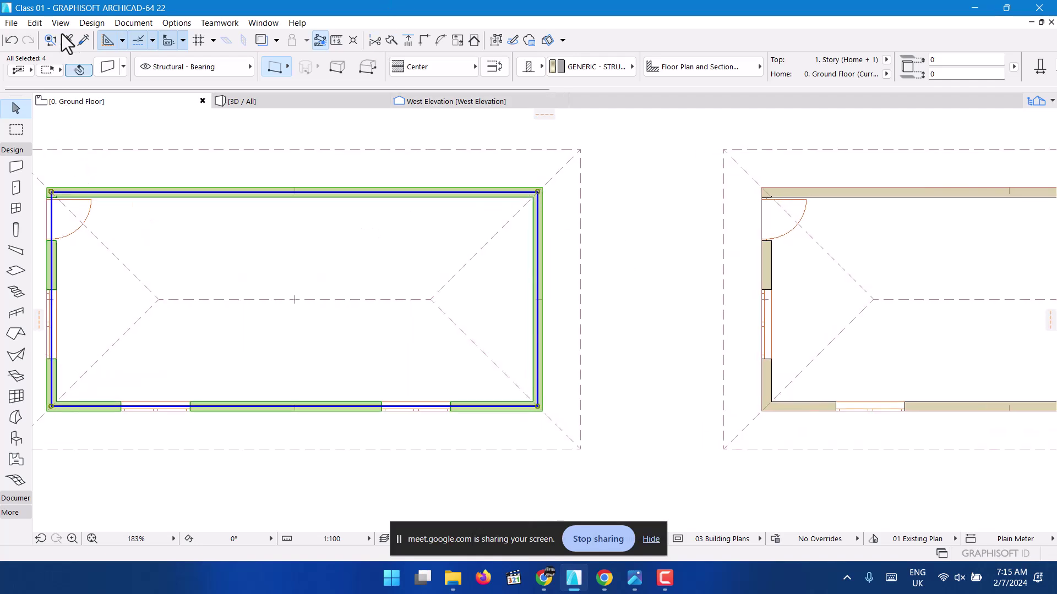
left_click(35, 23)
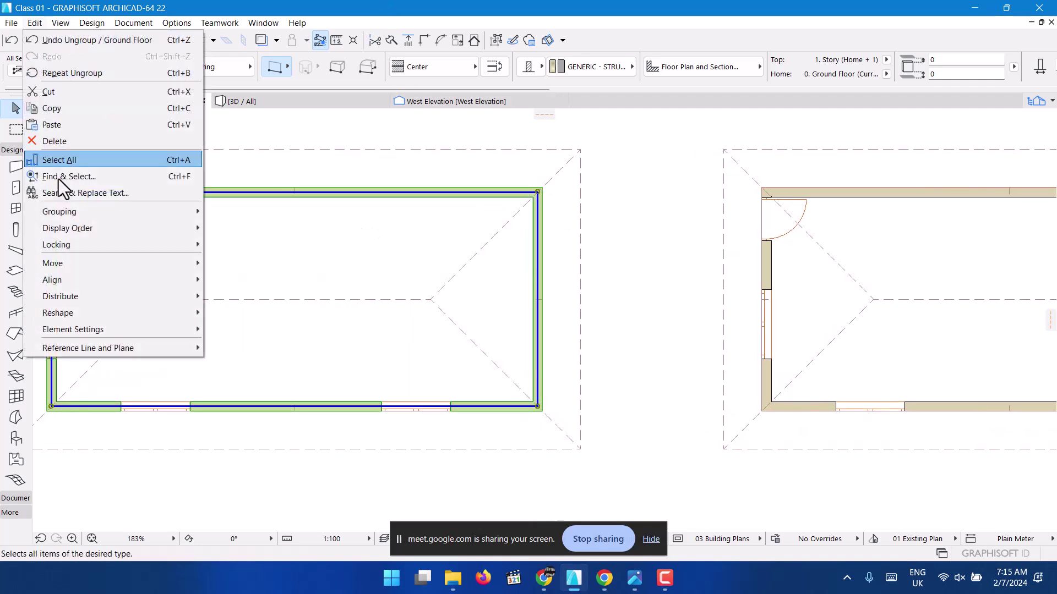
mouse_move(77, 207)
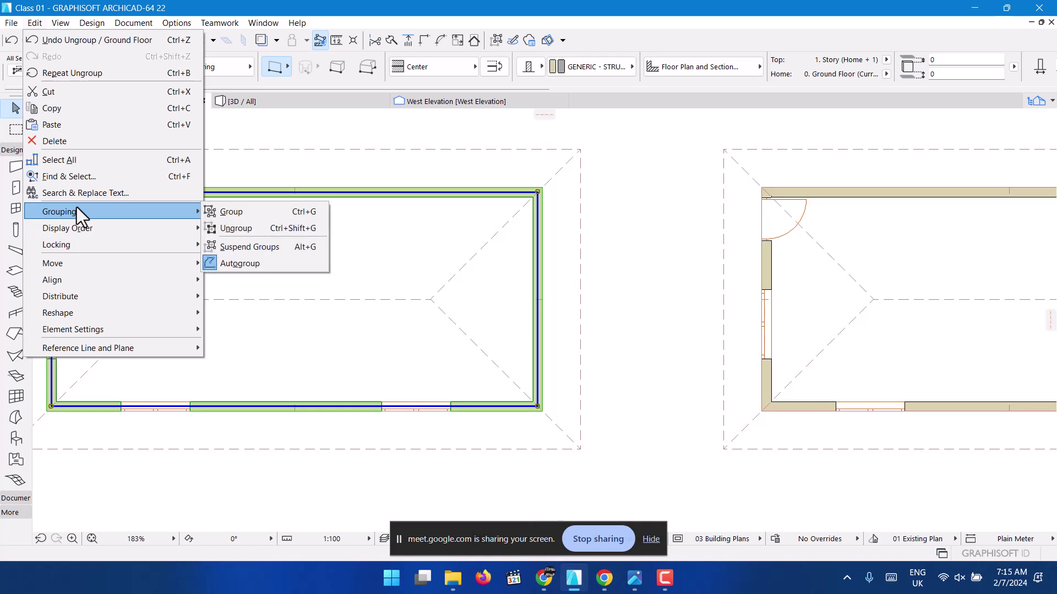
left_click(270, 228)
Select the ungrouped building's east and north walls individually, clearing the selection between picks.
scroll(325, 312, "down", 2)
left_click(540, 394)
left_click(461, 353)
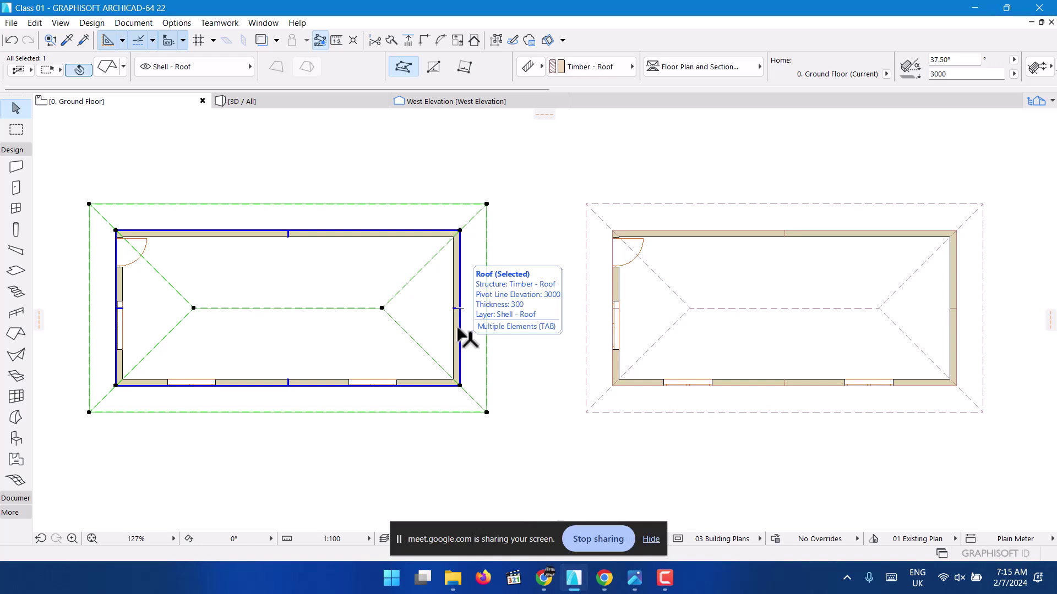
key("Escape")
left_click(441, 230)
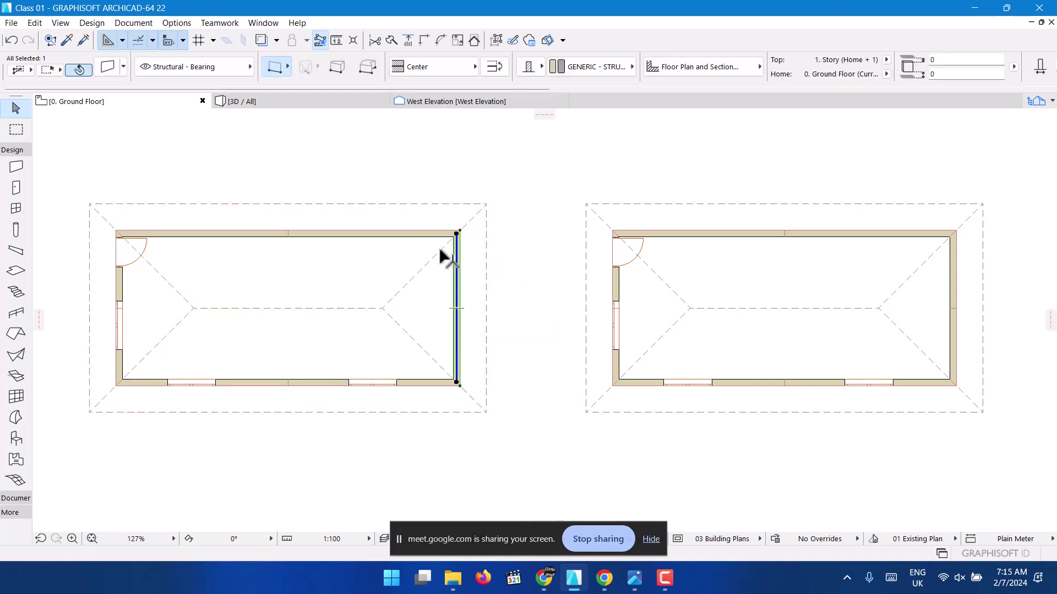
scroll(435, 239, "up", 2)
left_click(428, 236)
key("Escape")
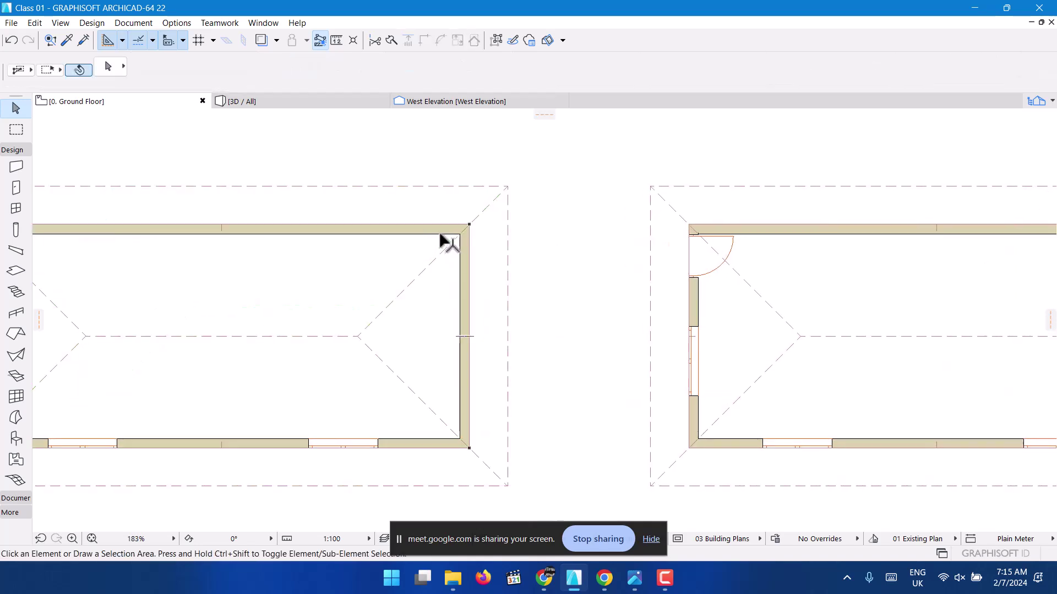
left_click(440, 230)
scroll(578, 245, "down", 1)
scroll(480, 258, "down", 2)
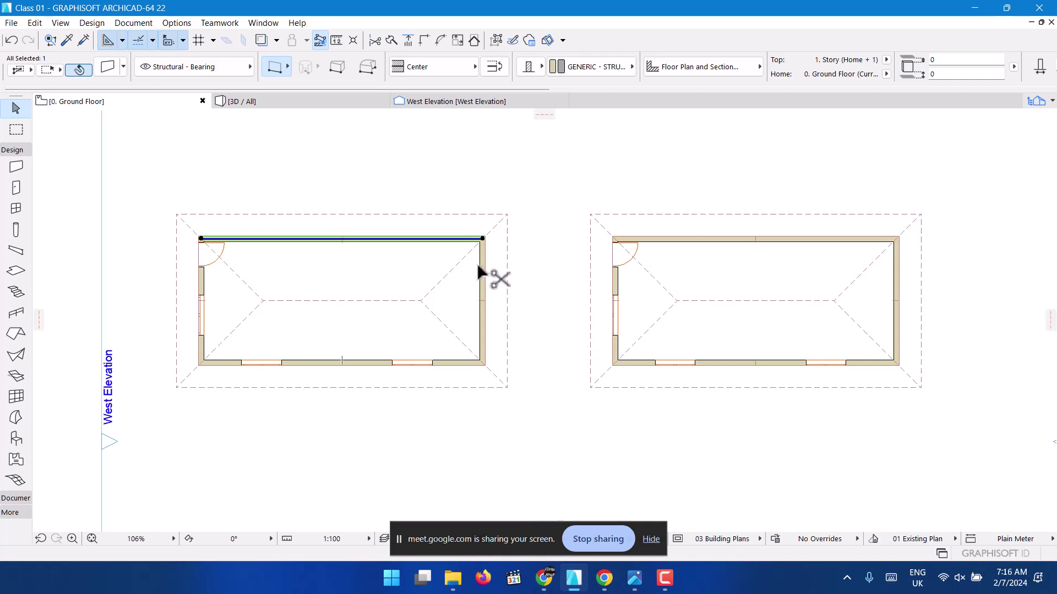
Undo the last wall ungrouping, select the building's walls as one group, and clear the selection.
key("ctrl+z")
key("Escape")
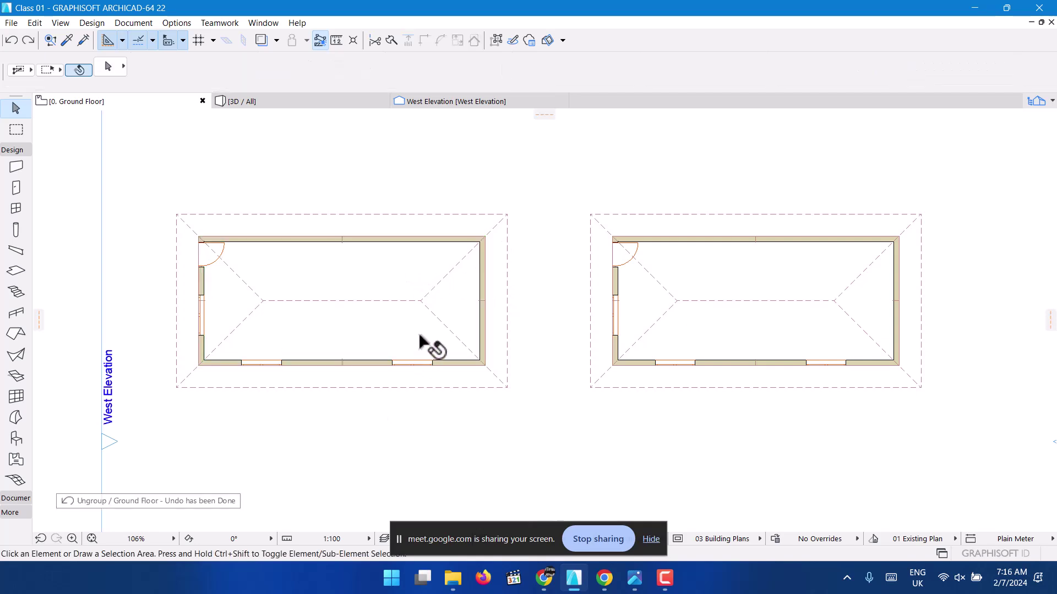
scroll(384, 158, "up", 5)
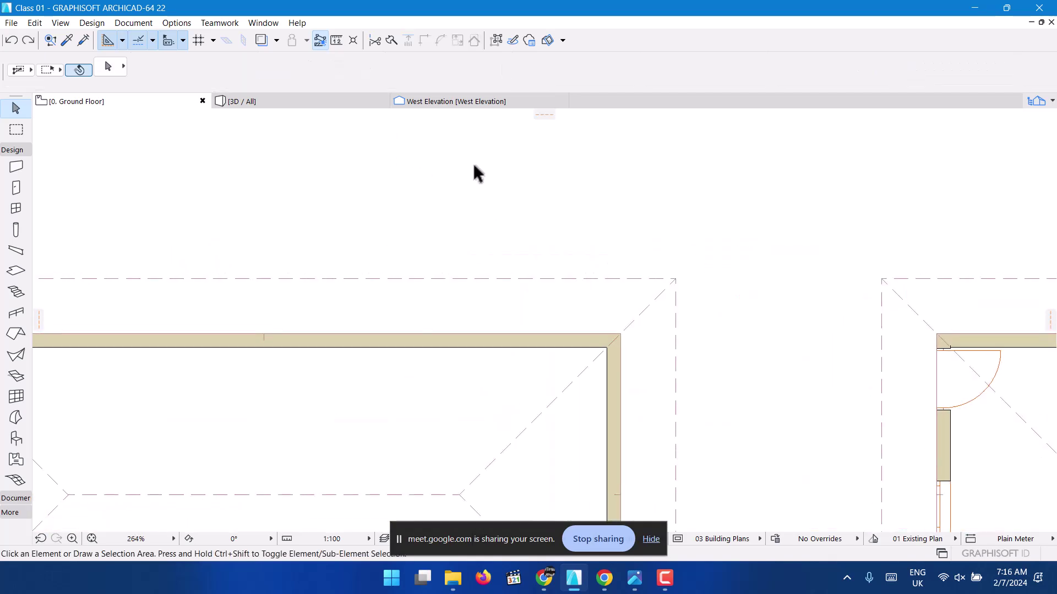
scroll(421, 271, "down", 3)
scroll(364, 272, "up", 3)
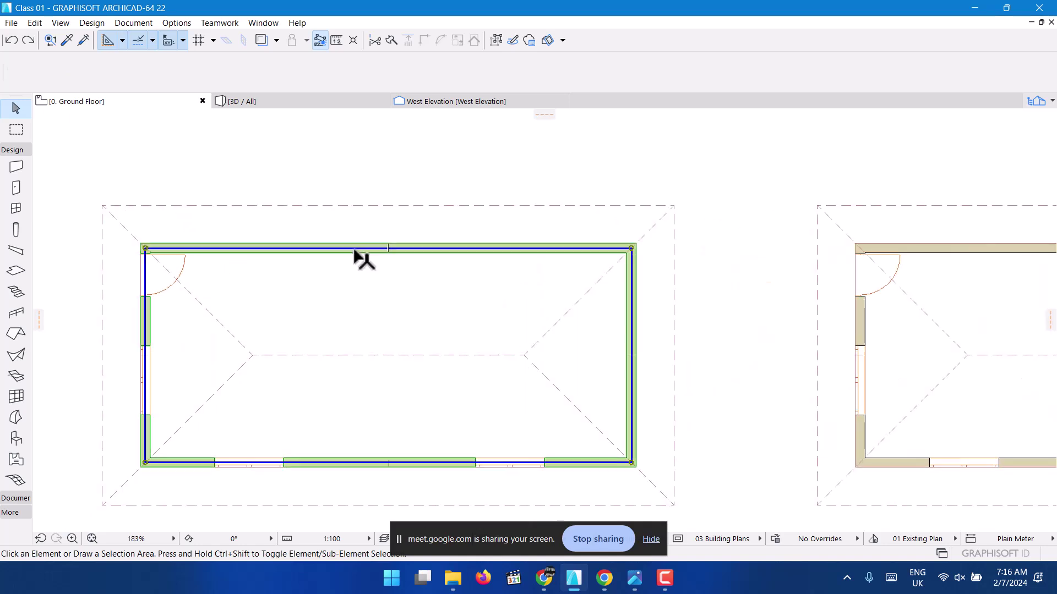
left_click(357, 252)
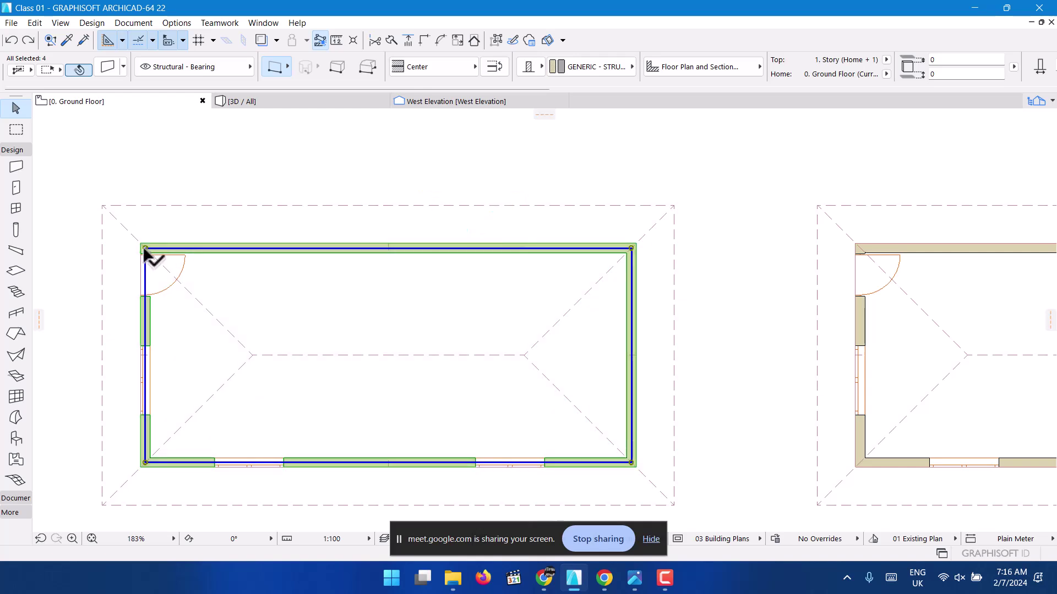
left_click(227, 157)
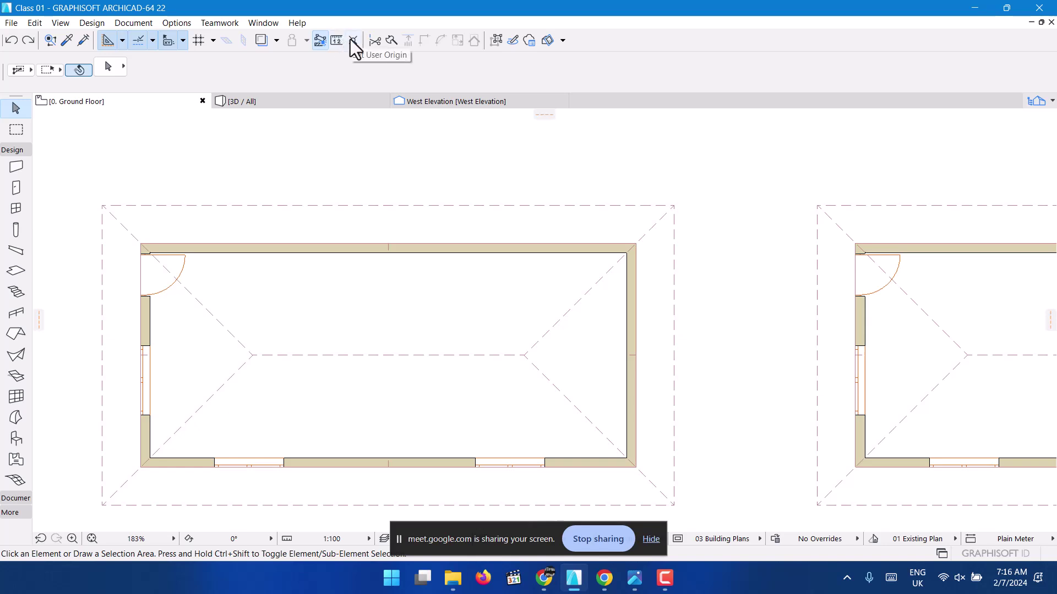
Suspend groups and select the walls of the building nearer the West Elevation marker one at a time.
left_click(496, 42)
left_click(439, 251)
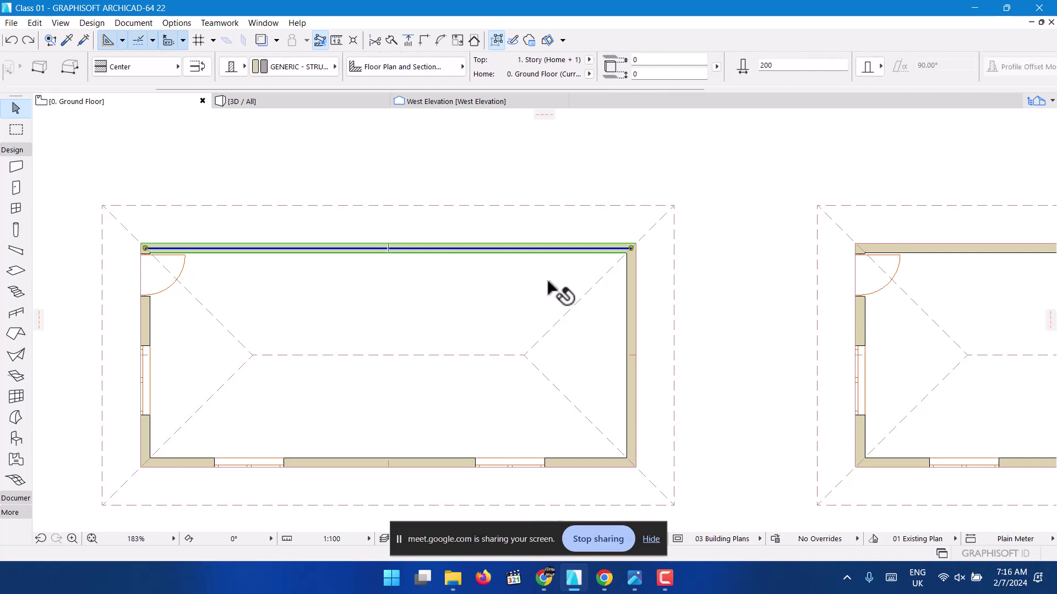
scroll(638, 292, "up", 3)
left_click(620, 242)
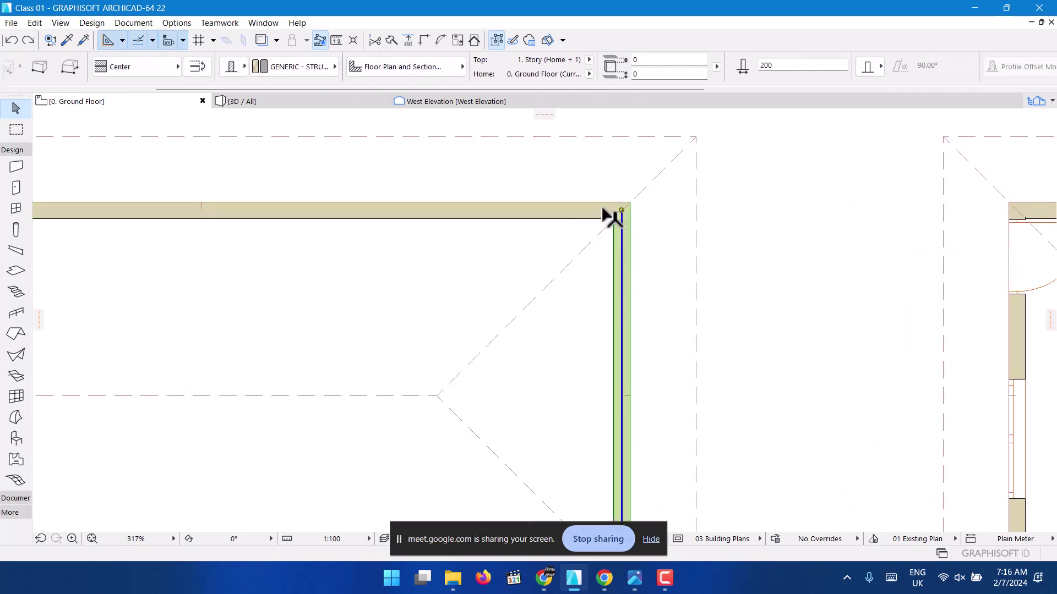
scroll(578, 335, "down", 5)
scroll(602, 306, "up", 4)
left_click(601, 295)
scroll(339, 357, "down", 4)
scroll(365, 364, "up", 3)
scroll(457, 413, "up", 2)
left_click(474, 405)
scroll(330, 420, "down", 3)
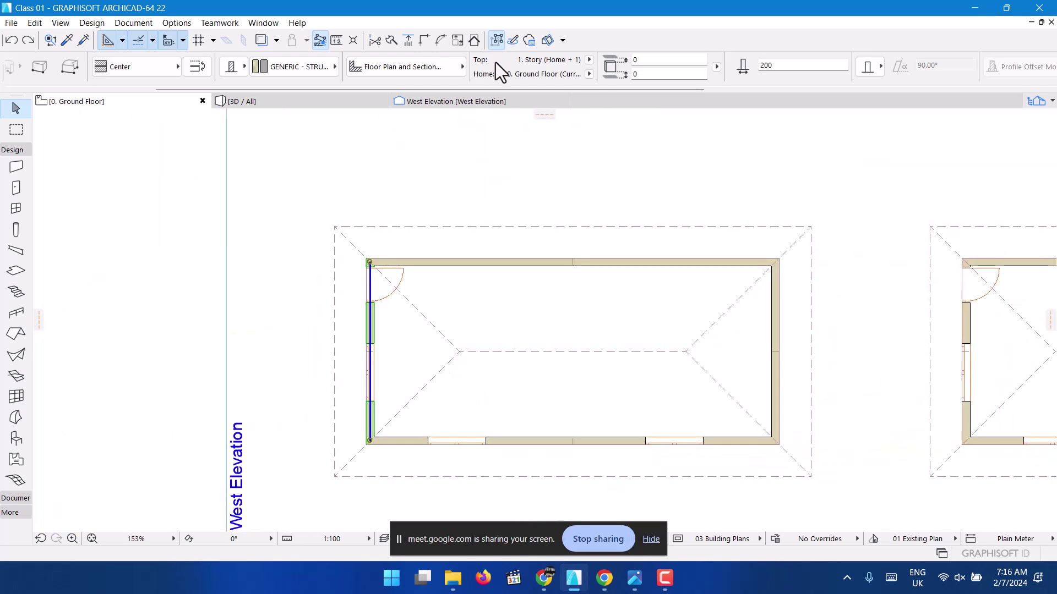
Turn off group suspension and clear the wall selection.
left_click(498, 40)
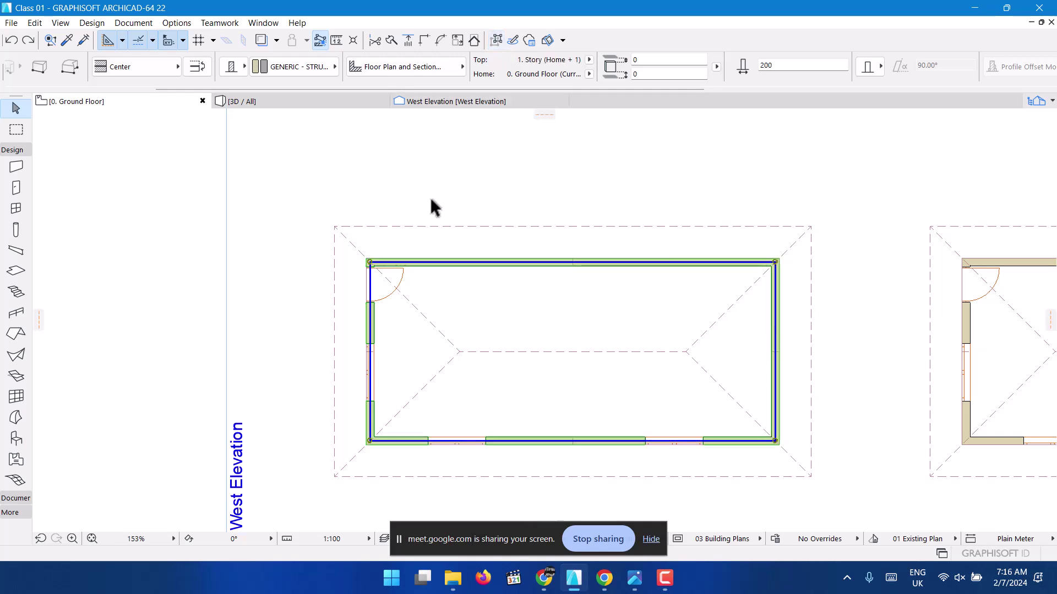
scroll(345, 342, "down", 4)
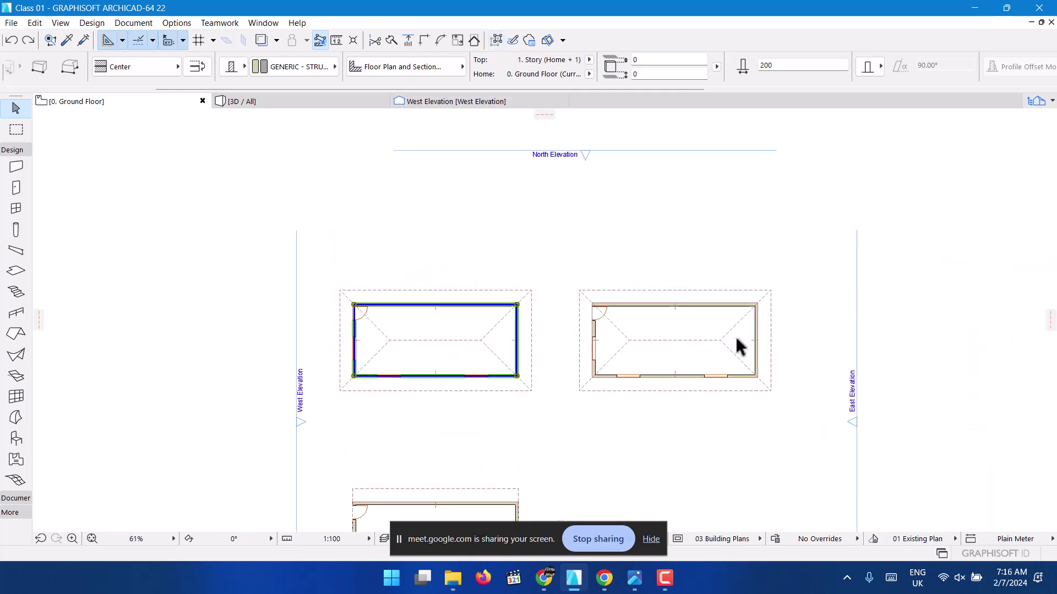
scroll(730, 341, "up", 3)
left_click(600, 457)
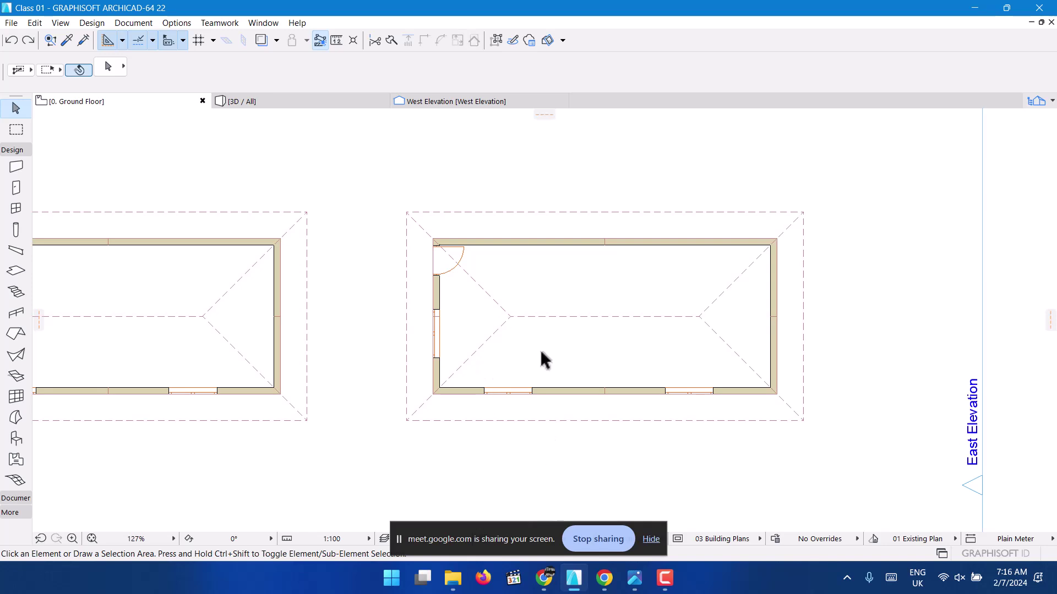
With the Line tool, draw a vertical line about 3156 mm long between the two west hips of the building nearer the East Elevation marker.
scroll(462, 335, "up", 2)
scroll(456, 327, "up", 1)
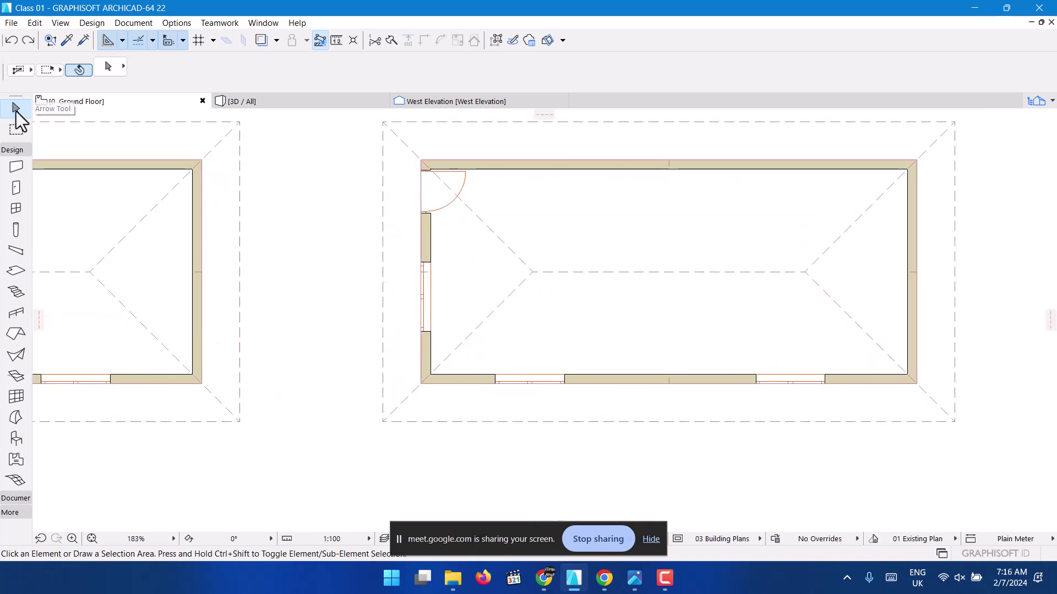
left_click(14, 151)
left_click(21, 179)
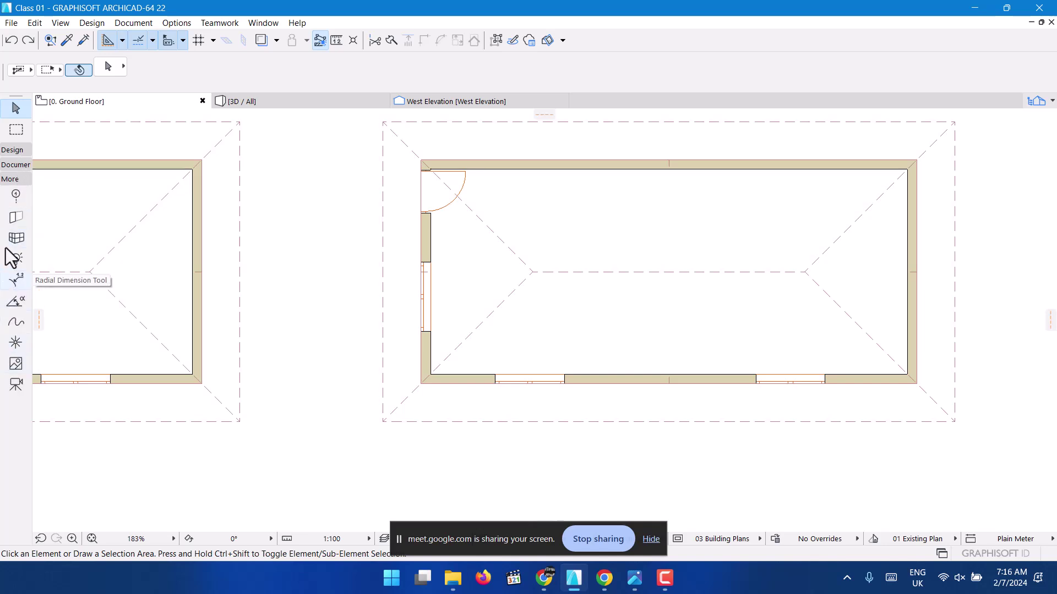
left_click(10, 181)
left_click(13, 165)
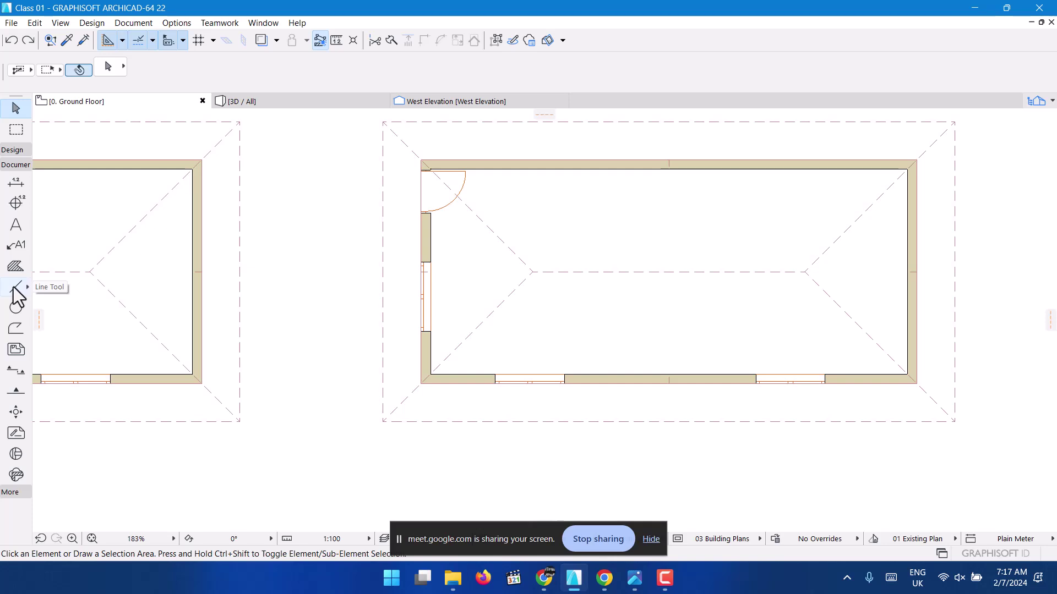
left_click(16, 286)
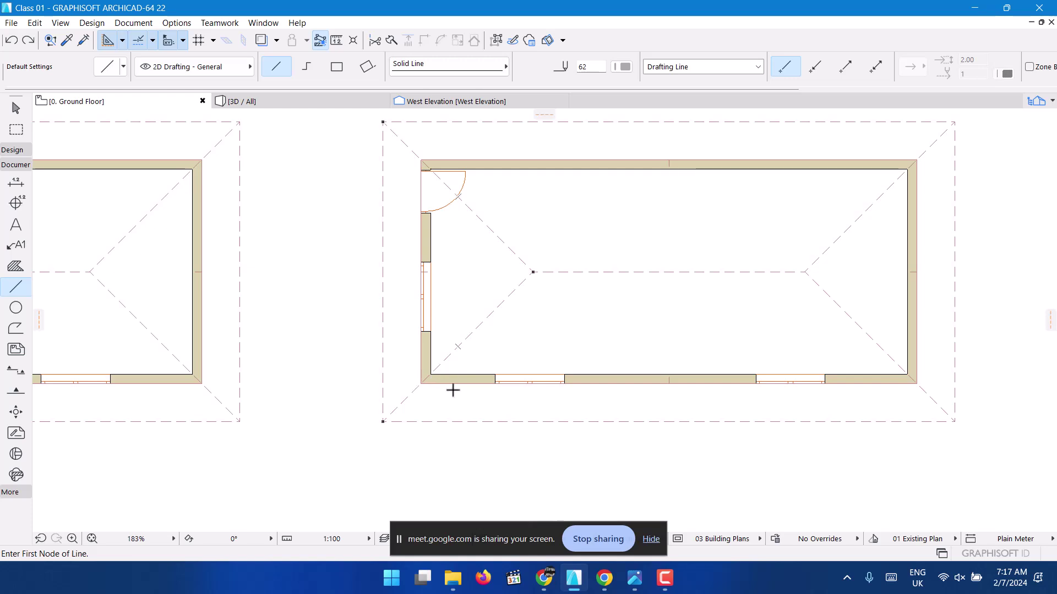
scroll(455, 388, "up", 5)
scroll(487, 246, "down", 4)
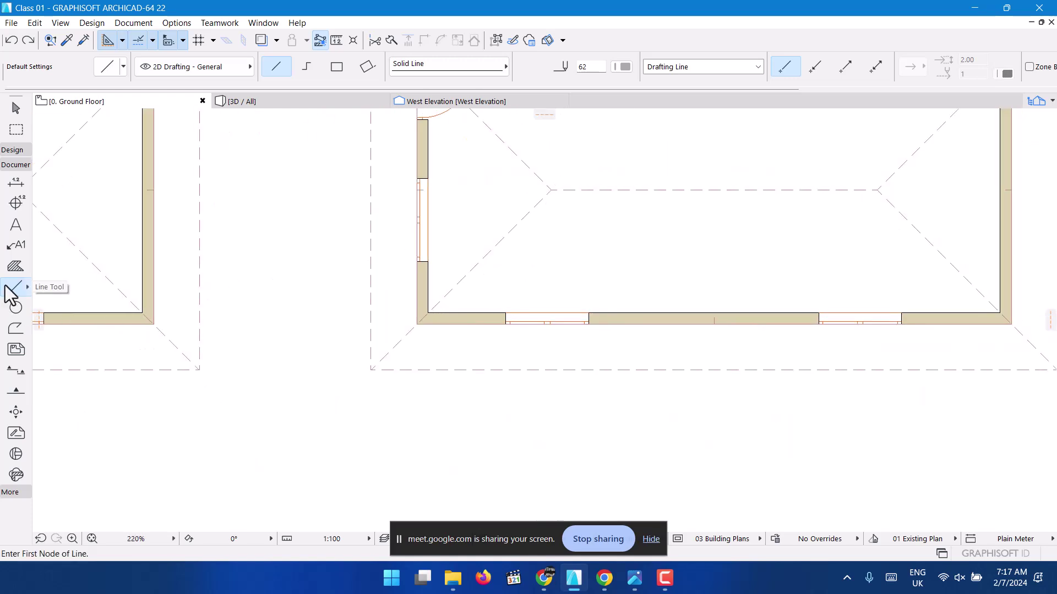
scroll(465, 276, "up", 3)
left_click(462, 276)
scroll(465, 331, "down", 4)
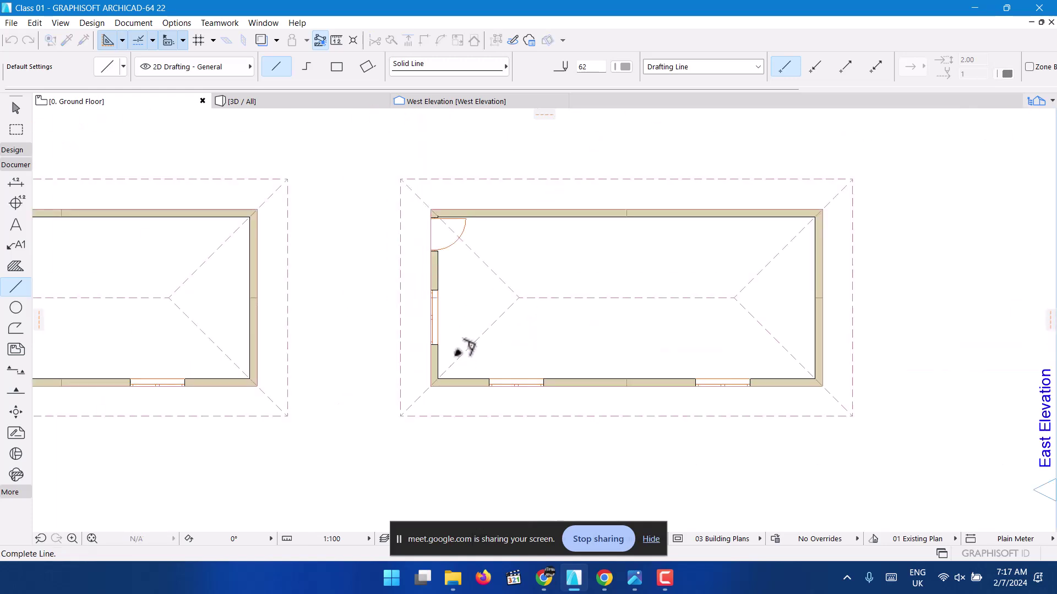
scroll(471, 269, "up", 5)
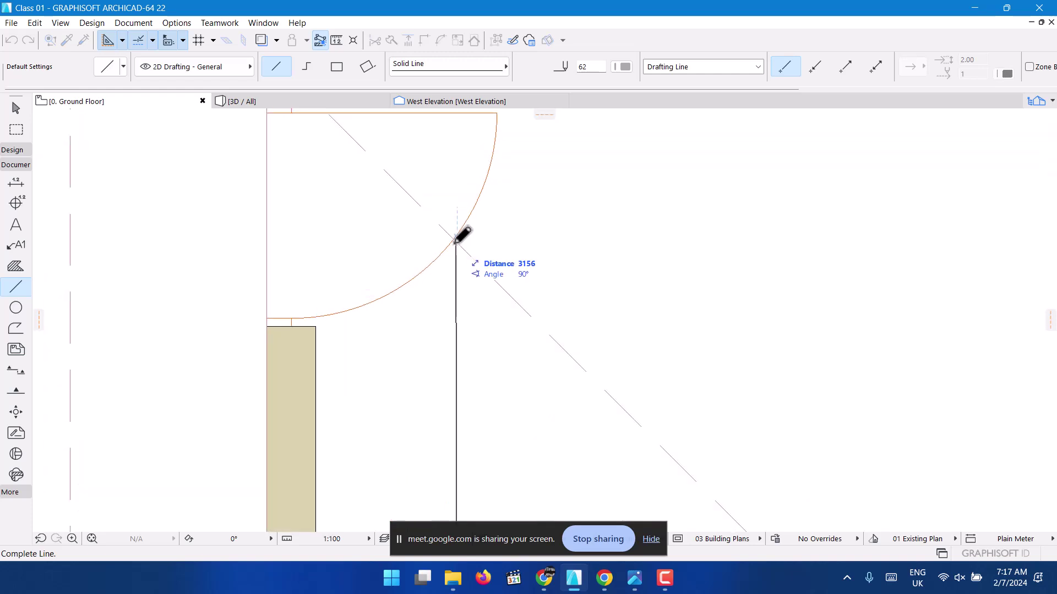
scroll(456, 239, "up", 3)
left_click(457, 243)
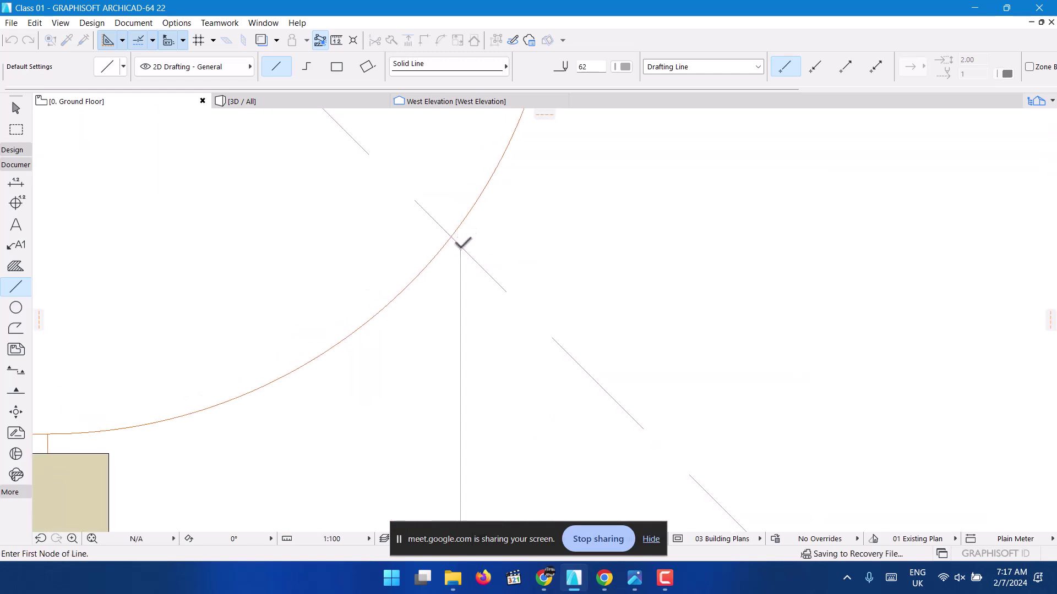
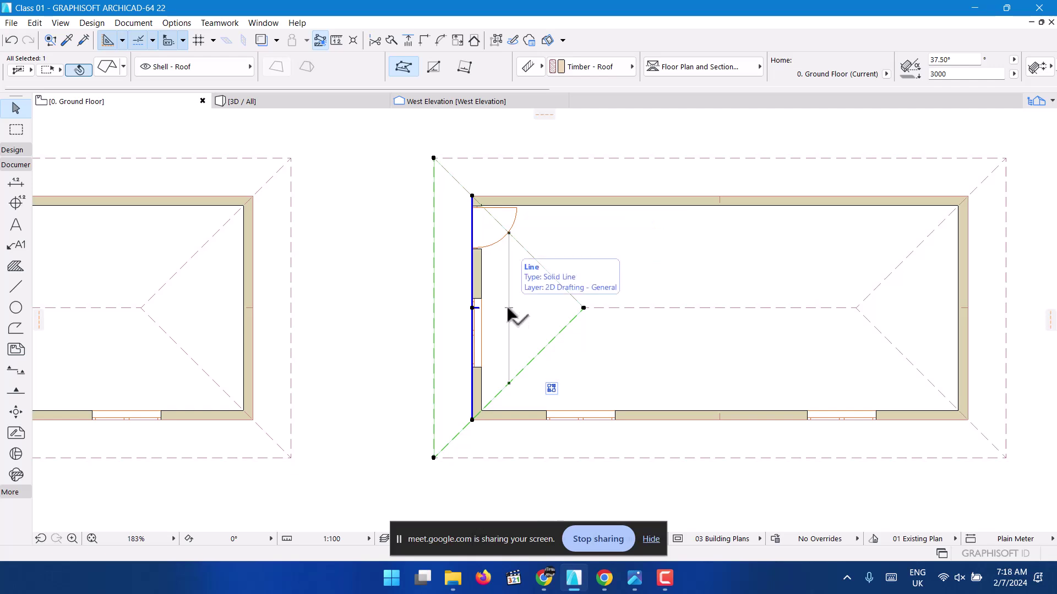
Move the apex node of that building's west roof plane horizontally along the ridge direction onto the drawn vertical line.
scroll(566, 318, "up", 3)
left_click(586, 322)
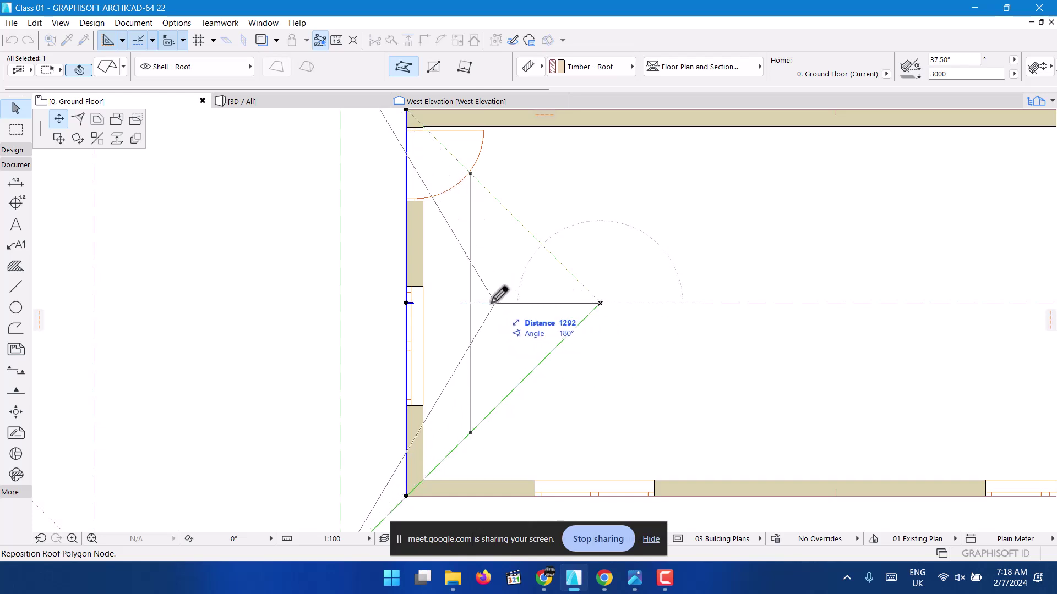
scroll(471, 301, "up", 2)
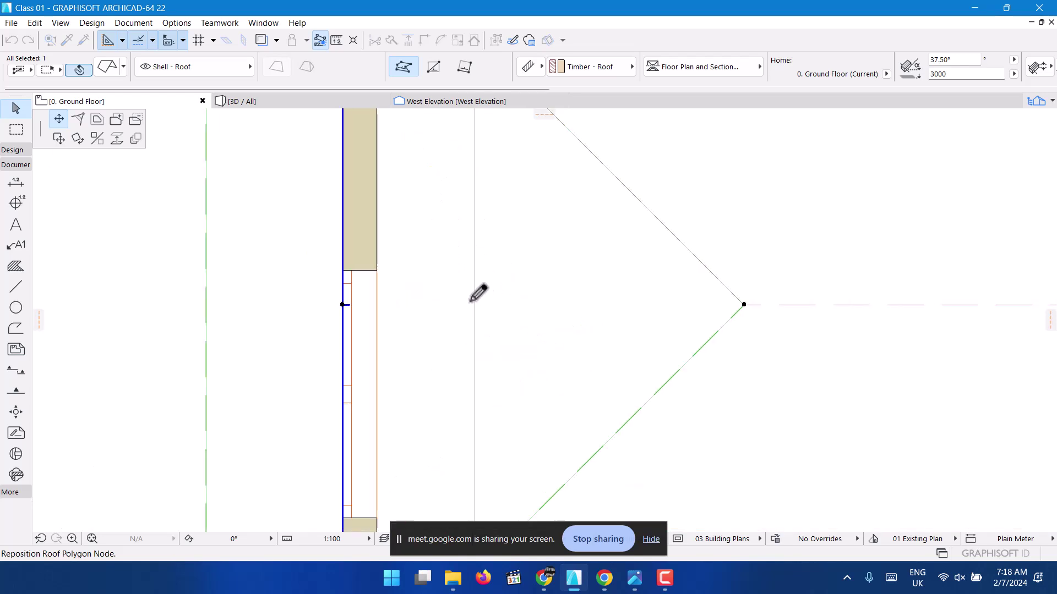
left_click(476, 304)
scroll(434, 333, "down", 2)
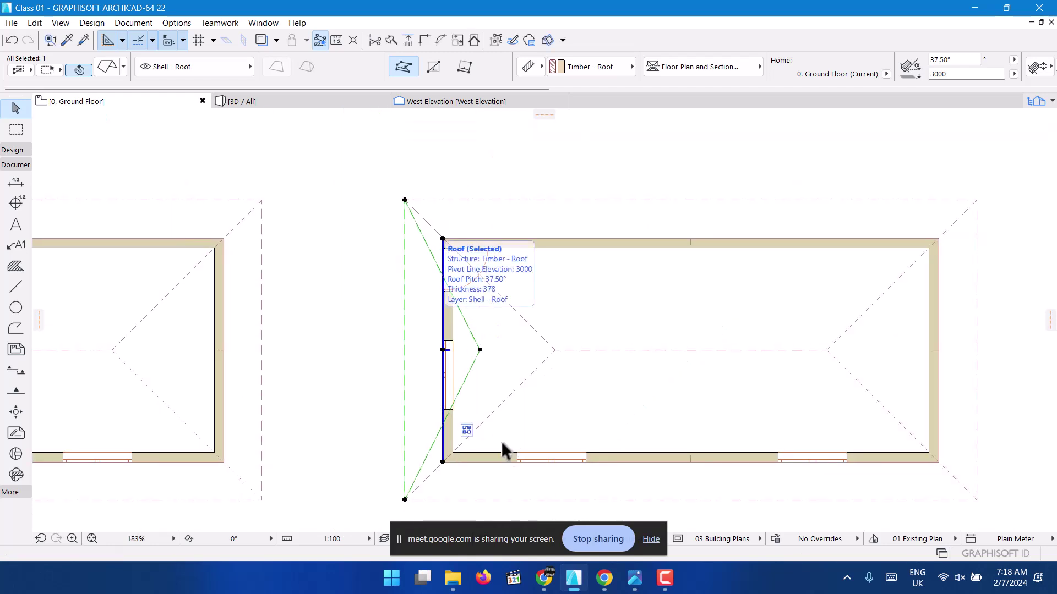
Insert a node in the west roof plane's southern sloping edge and place it at the vertical line's south end on the hip.
scroll(472, 315, "down", 1)
scroll(475, 319, "up", 8)
scroll(463, 297, "down", 3)
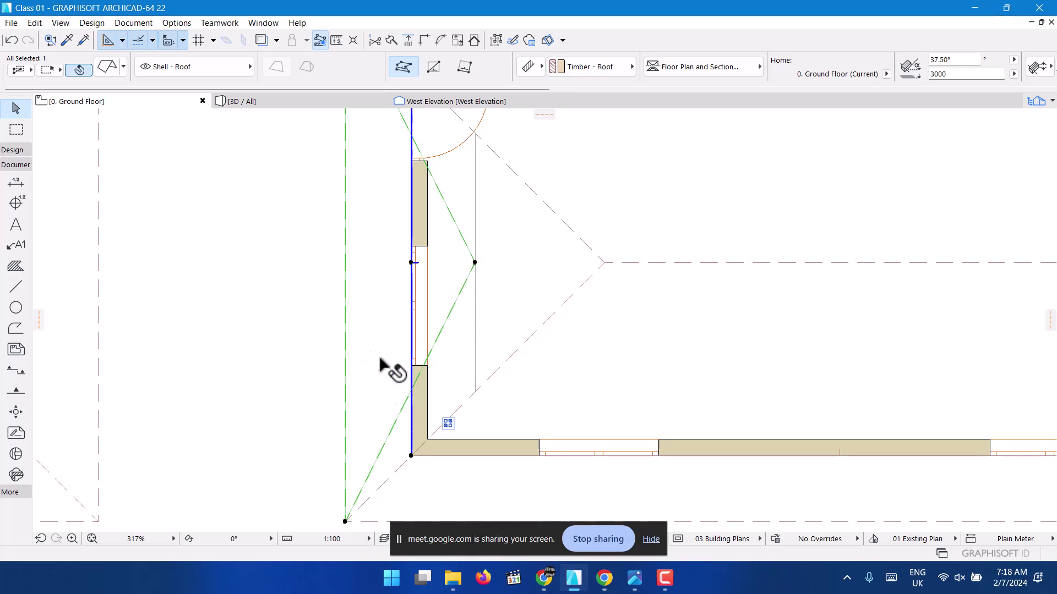
scroll(361, 346, "down", 1)
scroll(442, 341, "up", 2)
scroll(420, 330, "down", 3)
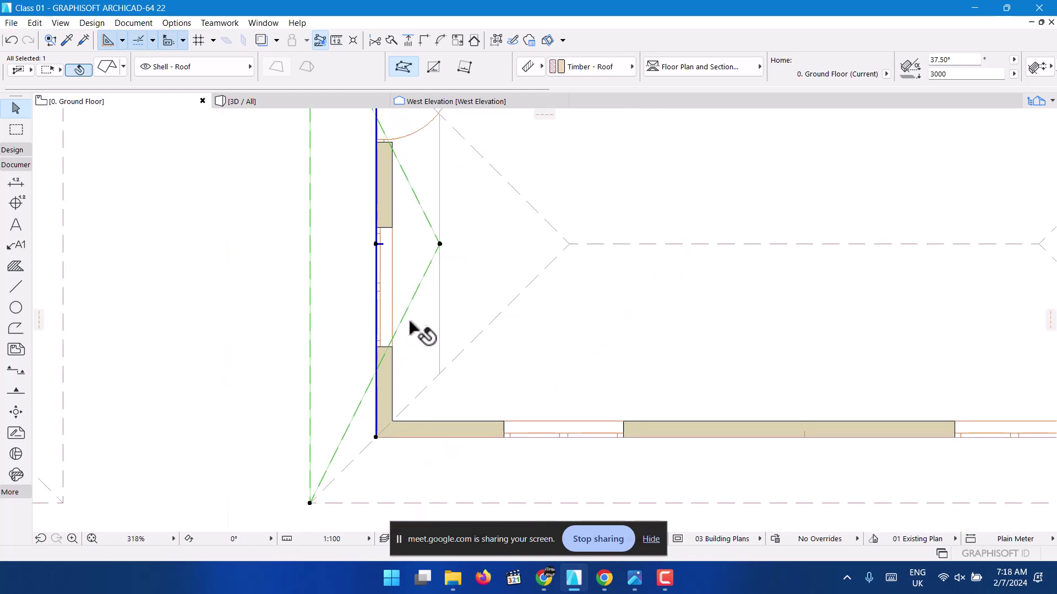
scroll(408, 328, "down", 1)
scroll(415, 340, "up", 5)
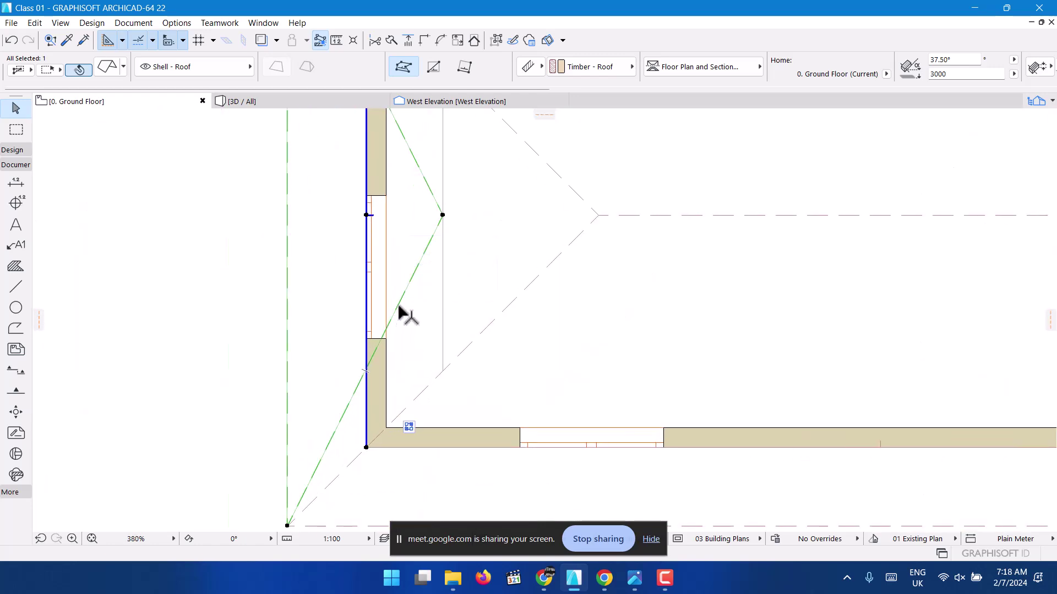
left_click(398, 306)
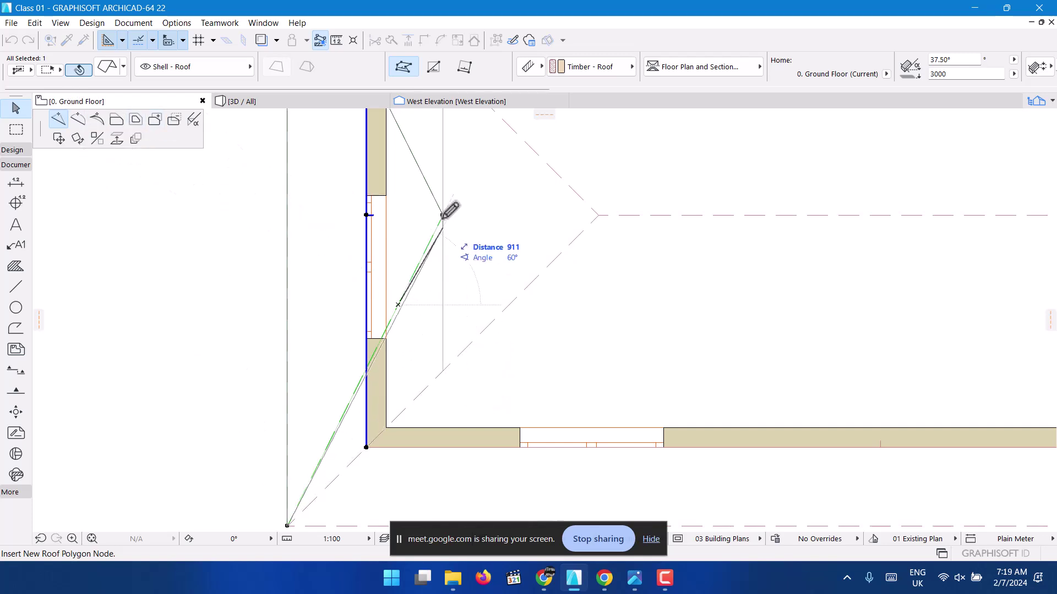
left_click(446, 366)
scroll(443, 366, "down", 3)
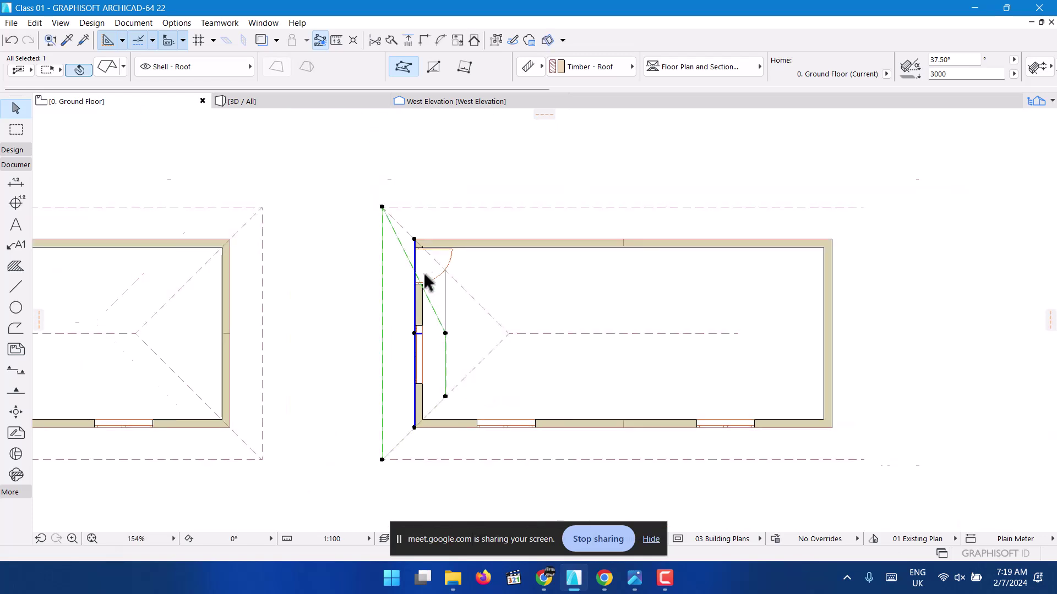
Insert a node in the west roof plane's northern sloping edge at the vertical line's north end, and clear the selection.
scroll(439, 326, "up", 4)
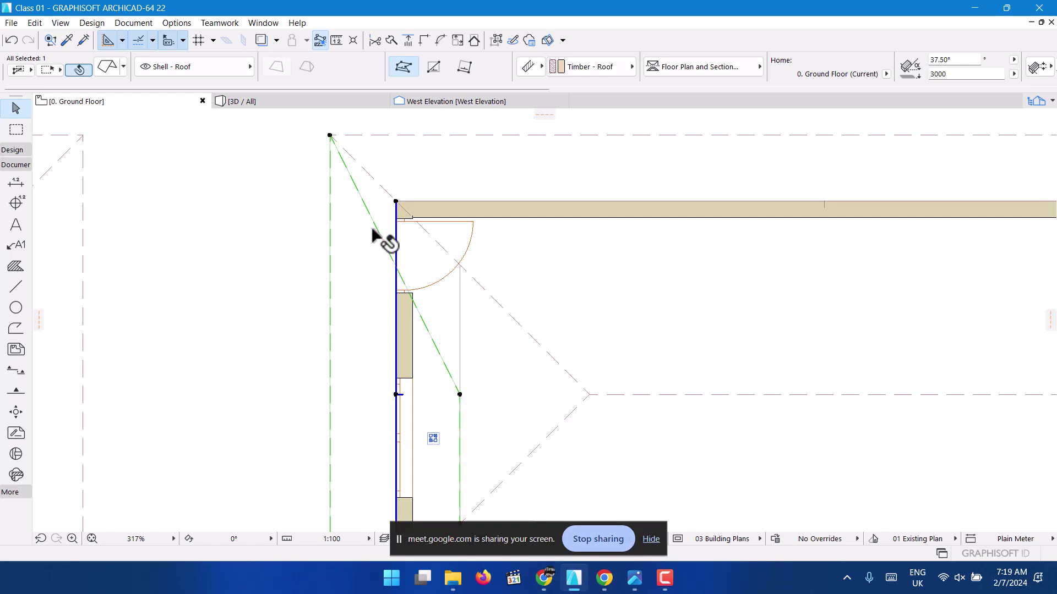
left_click(366, 207)
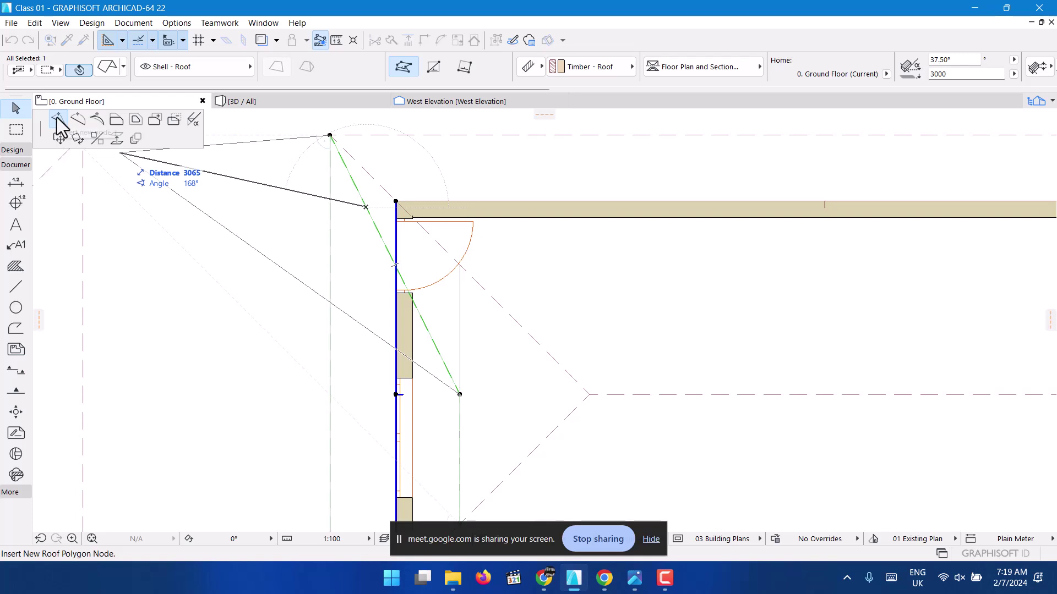
left_click(459, 263)
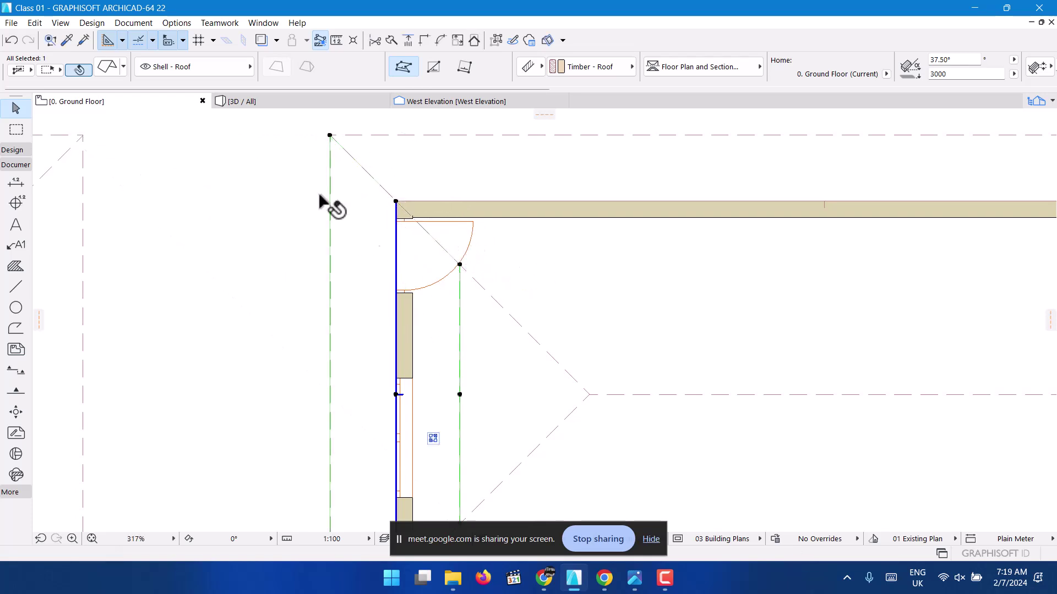
scroll(385, 253, "down", 5)
scroll(418, 267, "up", 4)
scroll(440, 270, "down", 1)
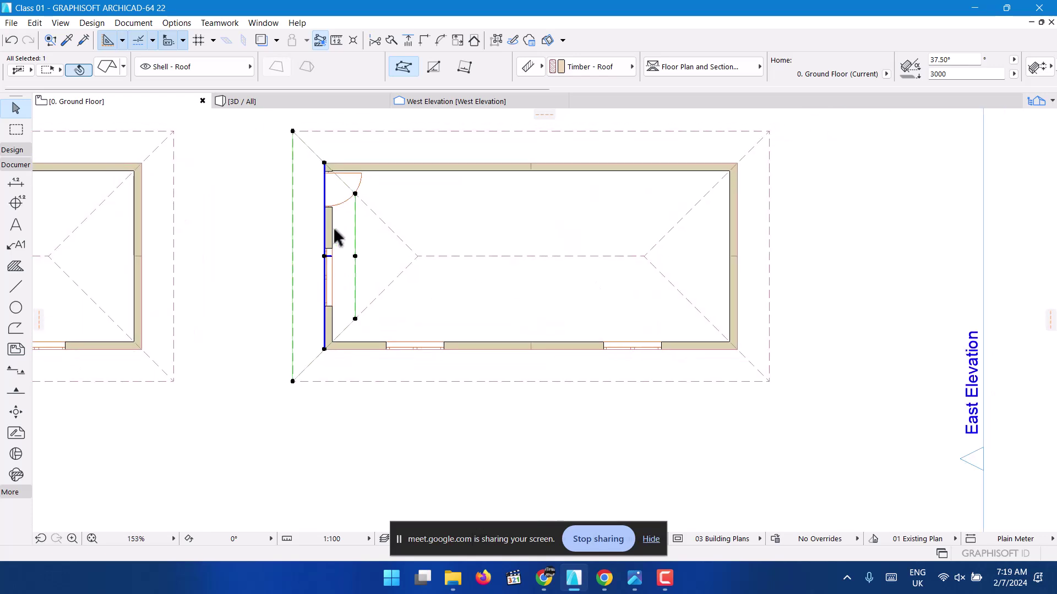
key("Escape")
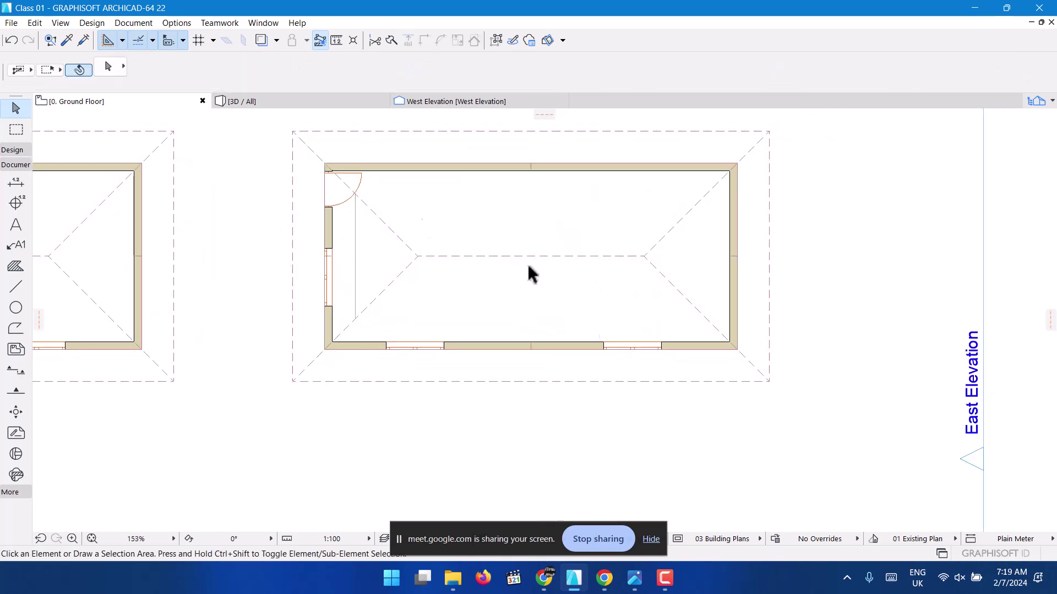
Select the west roof plane again and examine its reshaped outline against the vertical line and neighbouring hips.
scroll(329, 251, "up", 2)
left_click(280, 253)
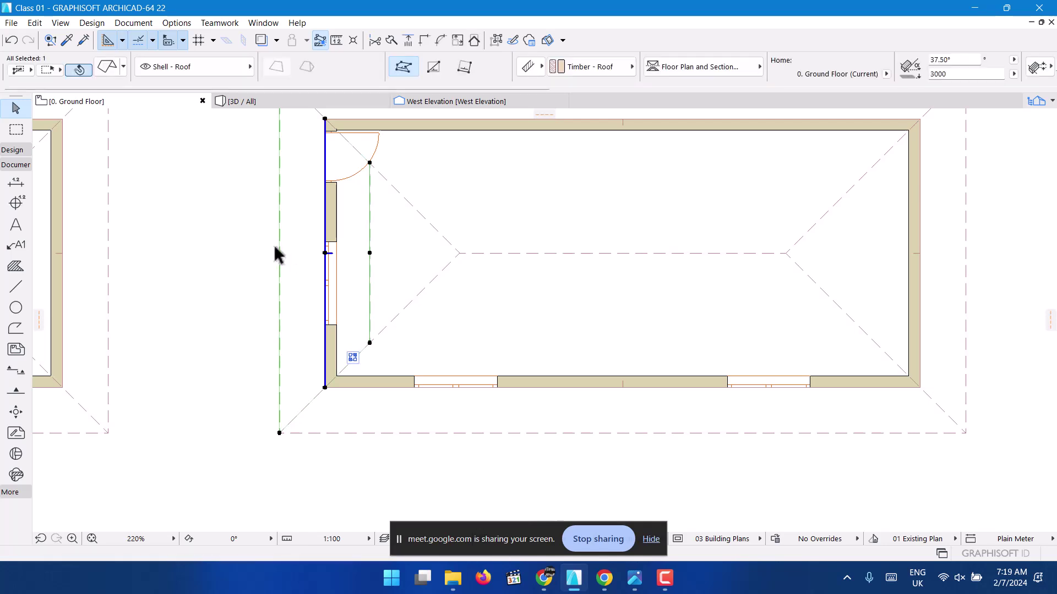
scroll(430, 336, "down", 2)
scroll(396, 314, "up", 2)
scroll(376, 234, "down", 1)
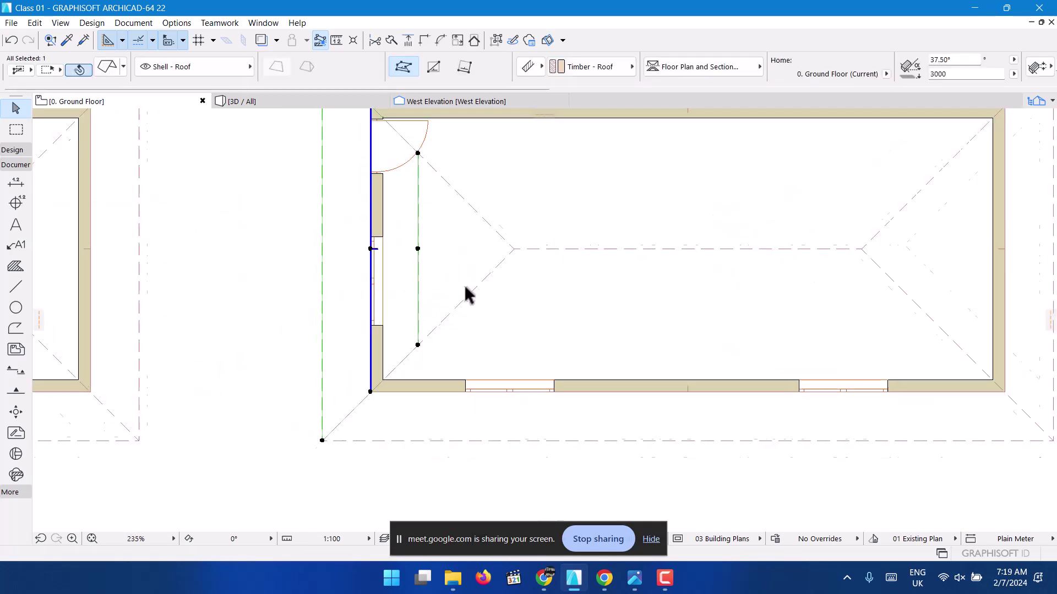
scroll(330, 308, "up", 2)
scroll(435, 275, "down", 2)
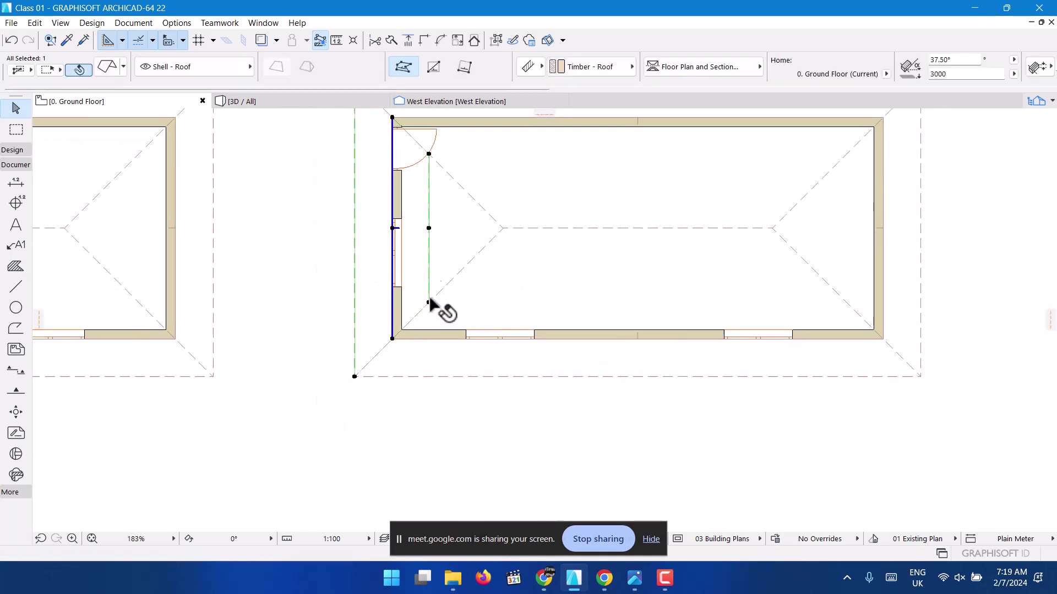
scroll(407, 314, "down", 1)
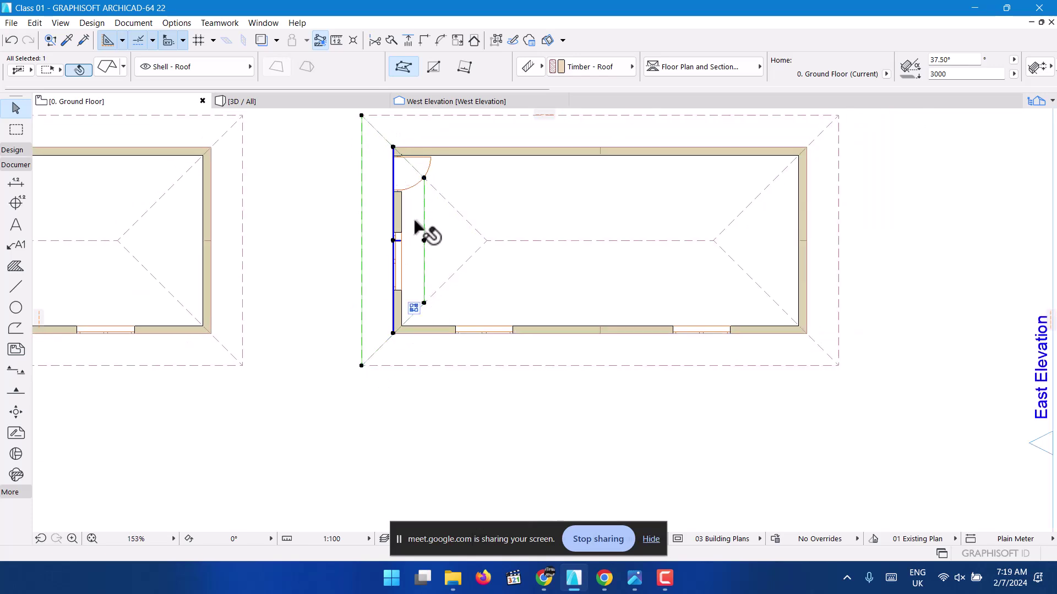
scroll(452, 167, "up", 1)
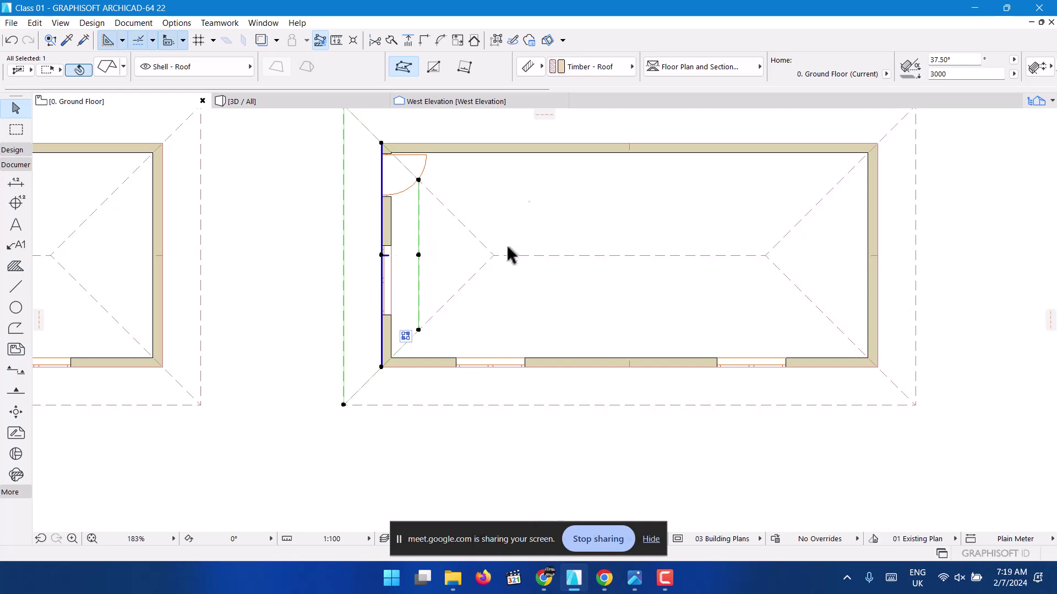
scroll(440, 242, "up", 4)
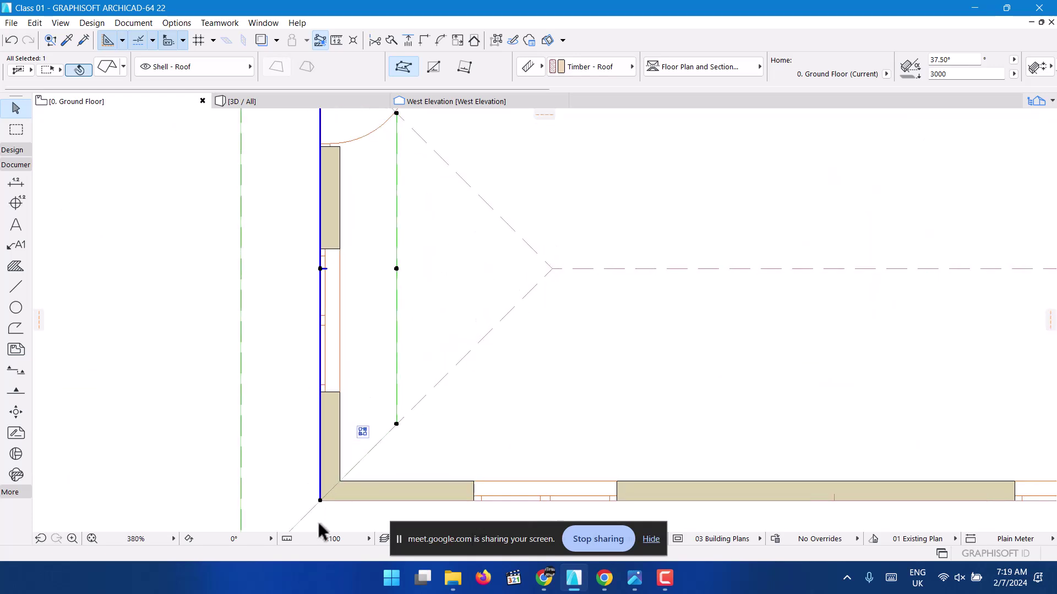
scroll(401, 406, "down", 3)
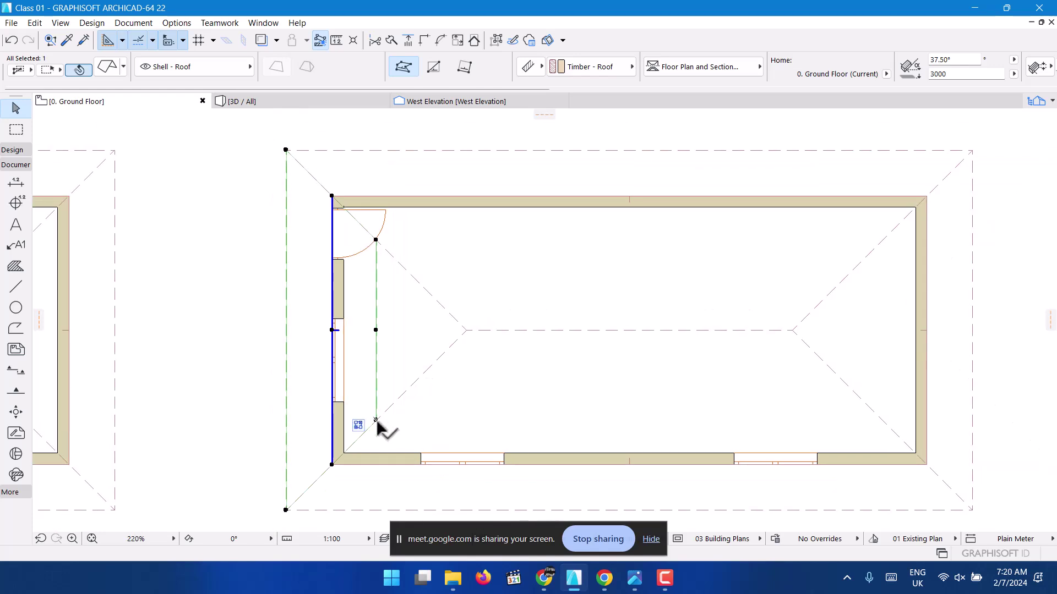
Insert a node in the south roof plane's west hip edge and place it where the extended ridge meets the vertical line.
scroll(385, 413, "up", 5)
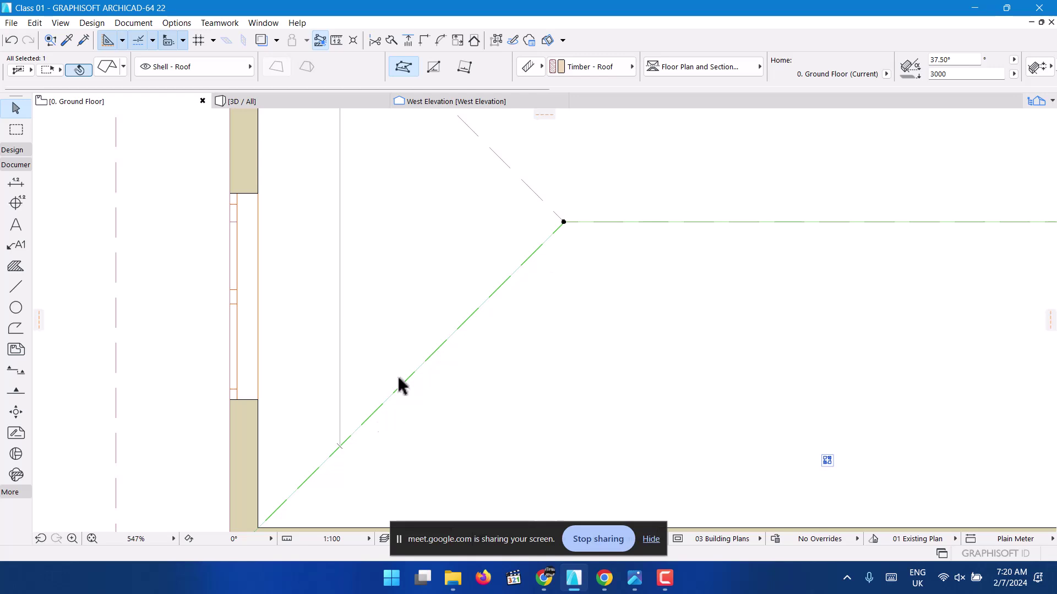
scroll(423, 390, "down", 4)
scroll(413, 418, "up", 3)
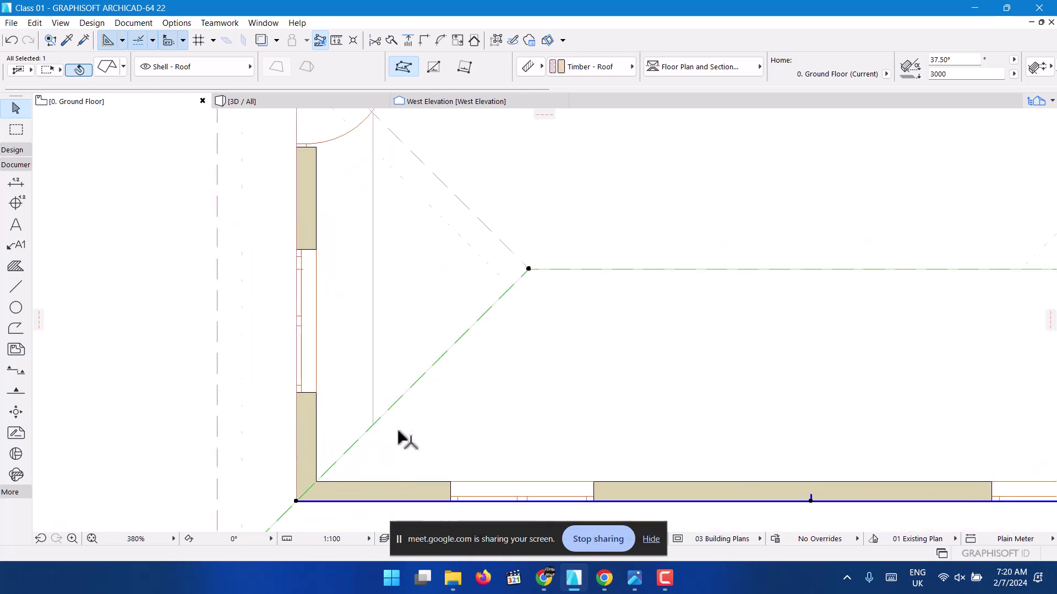
left_click(444, 350)
left_click(480, 413)
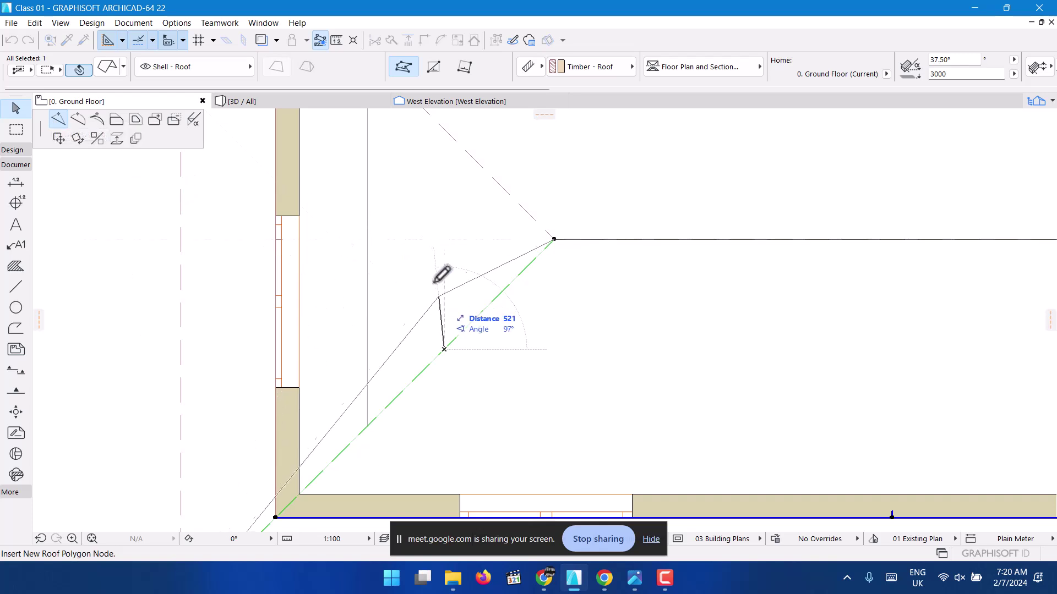
scroll(435, 278, "down", 3)
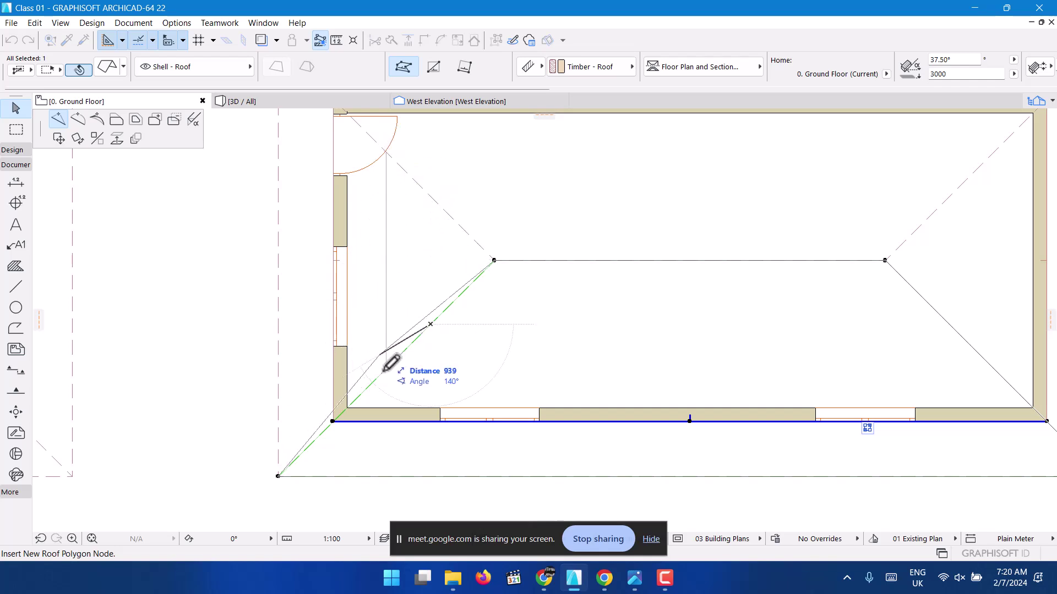
scroll(388, 347, "up", 2)
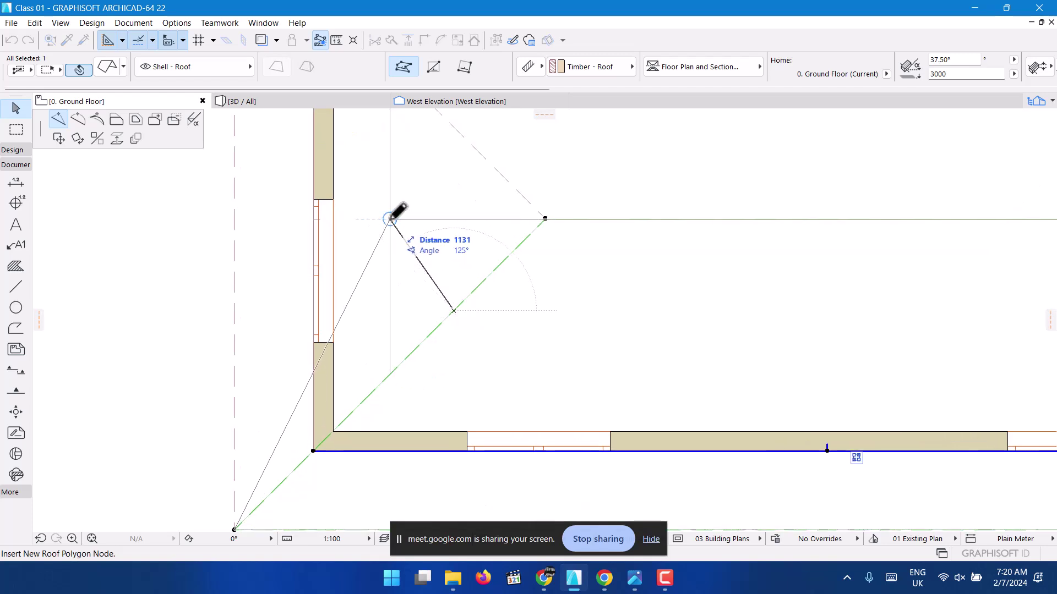
left_click(391, 219)
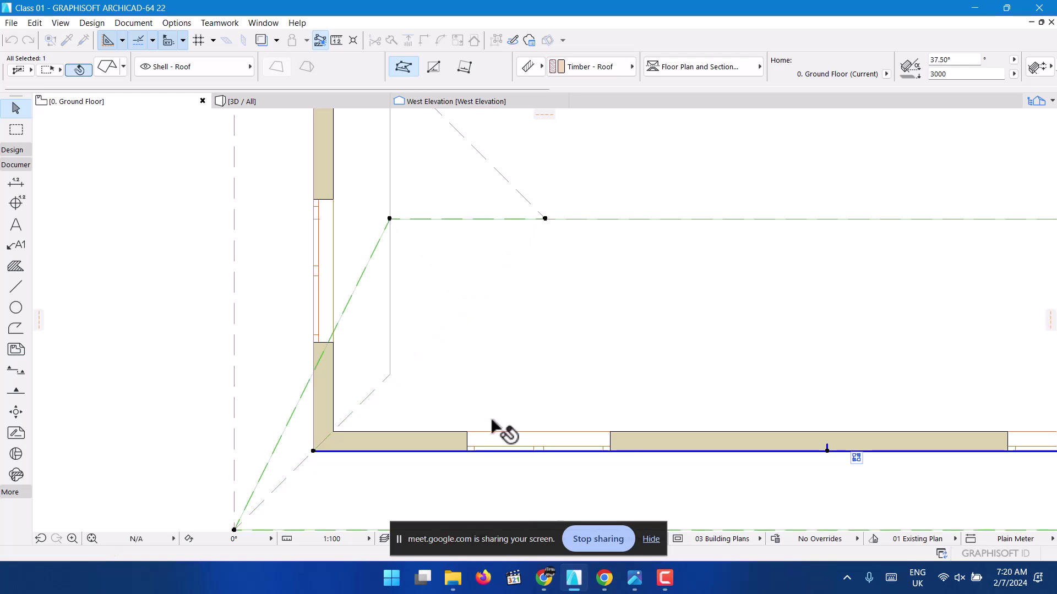
Insert a node in the north roof plane's west hip edge and place it where the extended ridge meets the vertical line.
scroll(490, 354, "down", 3)
scroll(467, 325, "up", 3)
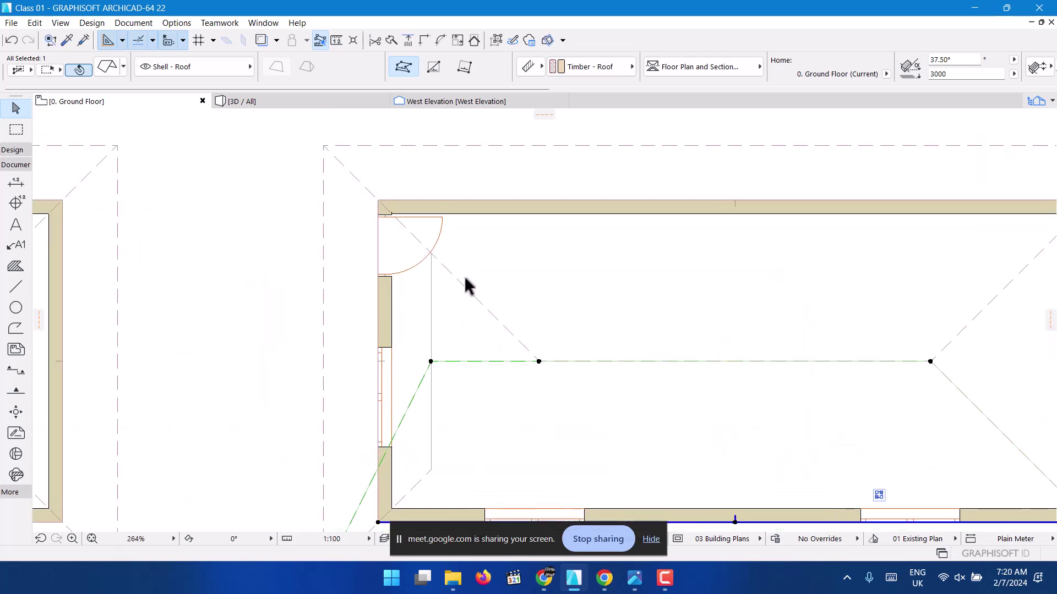
left_click(484, 306)
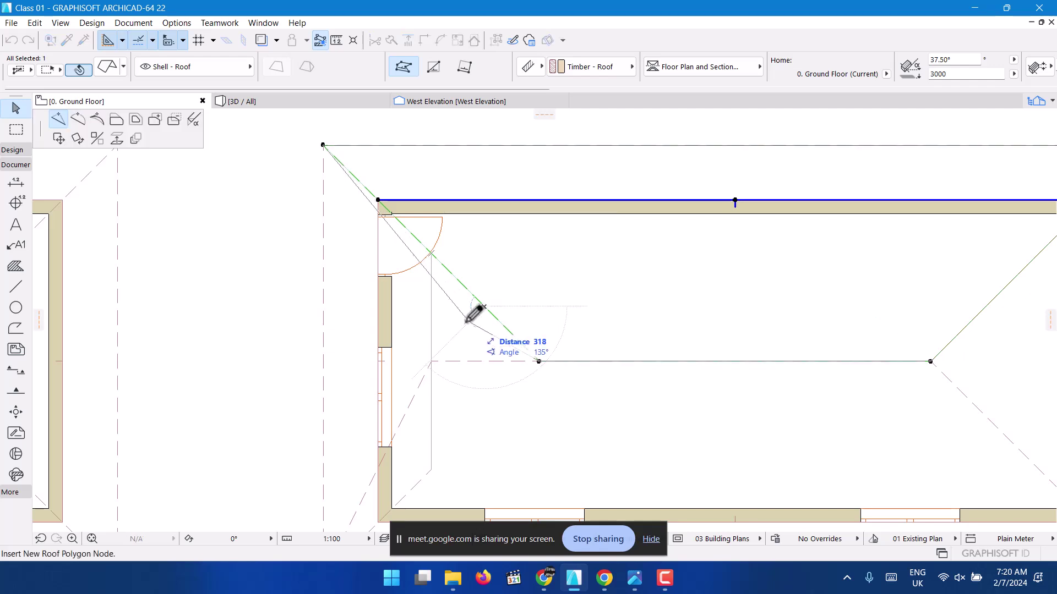
left_click(431, 361)
Insert a node in the north roof plane's sloping west edge and place it at the vertical line's north end on the hip.
scroll(418, 284, "down", 3)
scroll(432, 379, "up", 6)
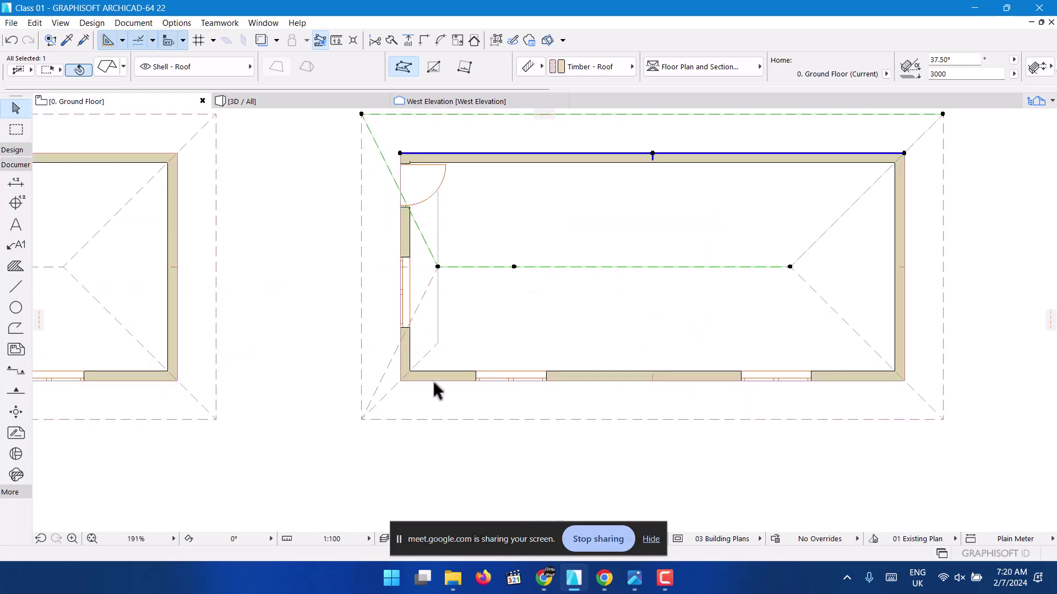
scroll(418, 300, "down", 3)
scroll(349, 330, "up", 2)
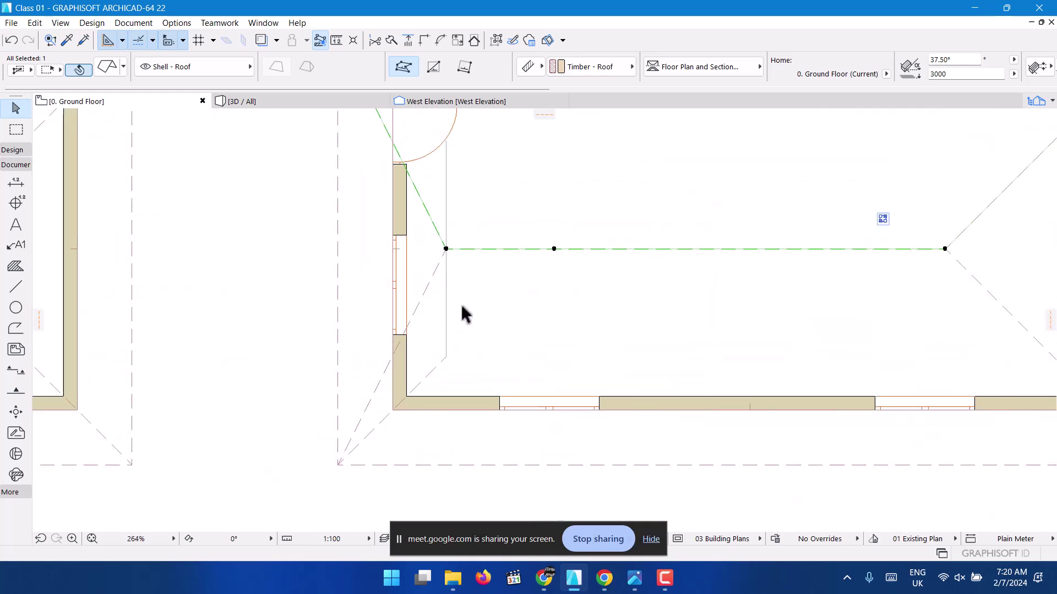
scroll(454, 314, "down", 2)
scroll(444, 259, "up", 3)
scroll(446, 362, "down", 2)
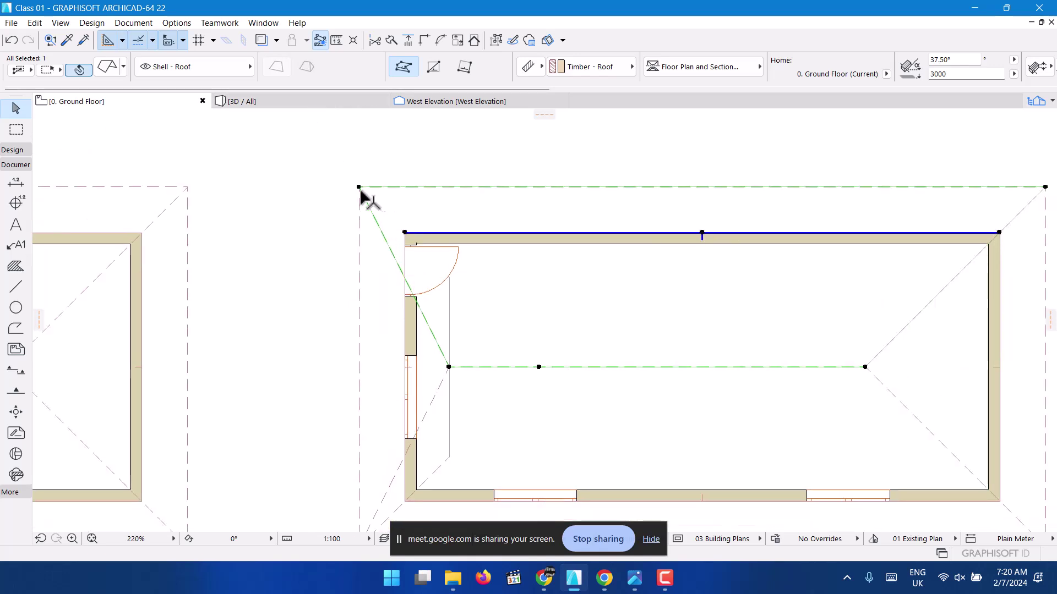
scroll(448, 360, "up", 2)
left_click(427, 325)
left_click(489, 386)
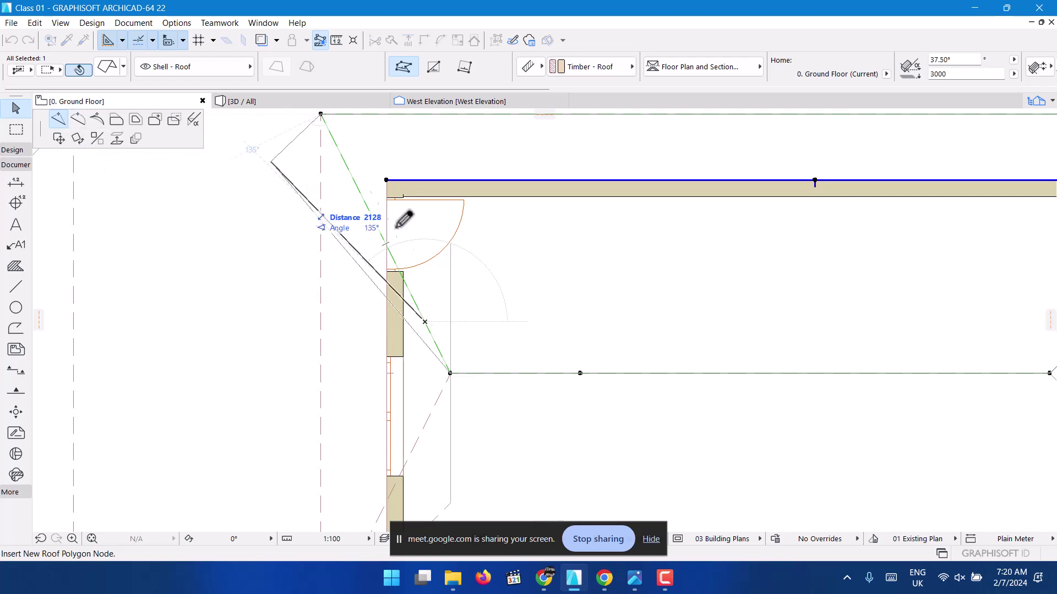
scroll(453, 248, "up", 5)
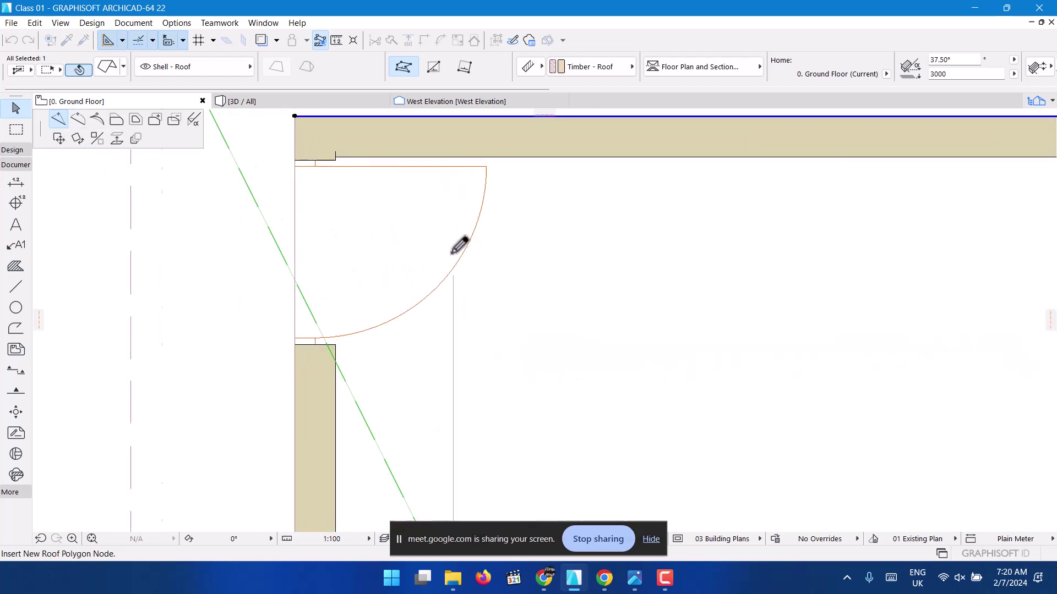
left_click(439, 278)
Insert a node in the south roof plane's sloping west edge at the vertical line's south end, and clear the selection.
scroll(432, 253, "down", 8)
scroll(399, 352, "up", 4)
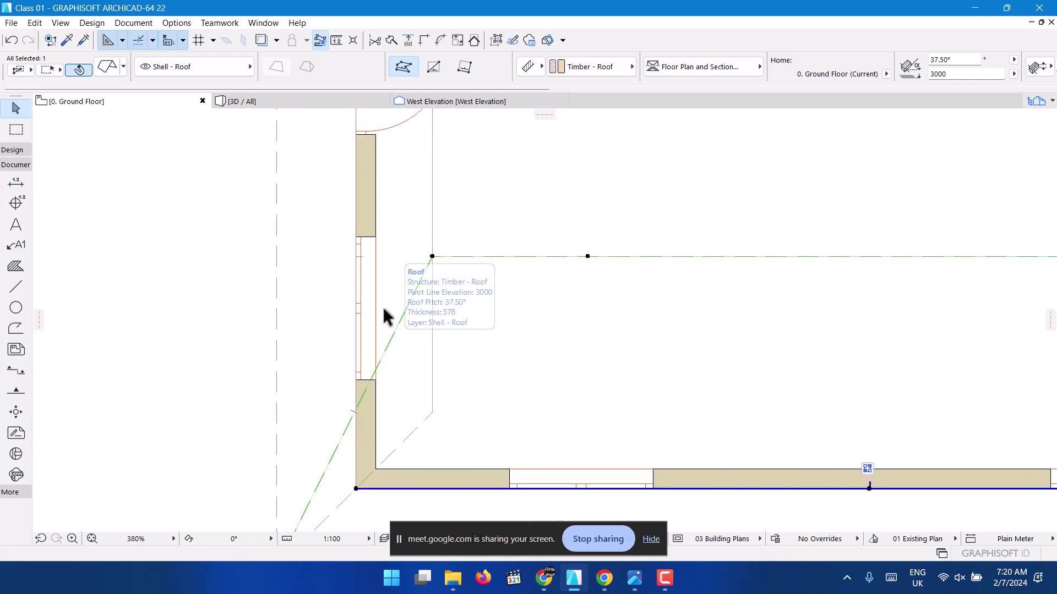
left_click(392, 347)
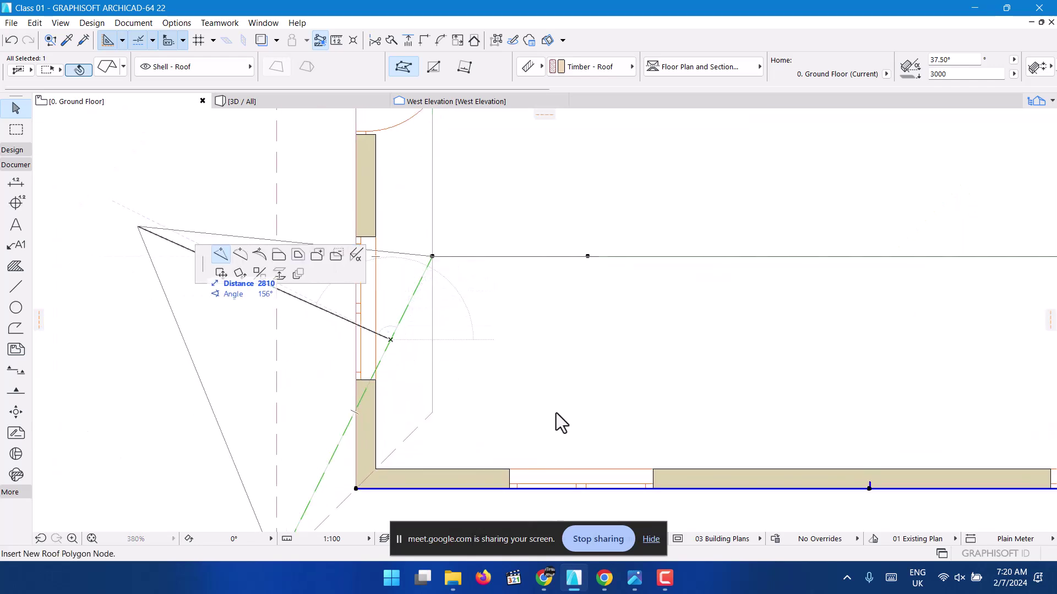
scroll(413, 275, "down", 1)
scroll(418, 324, "up", 1)
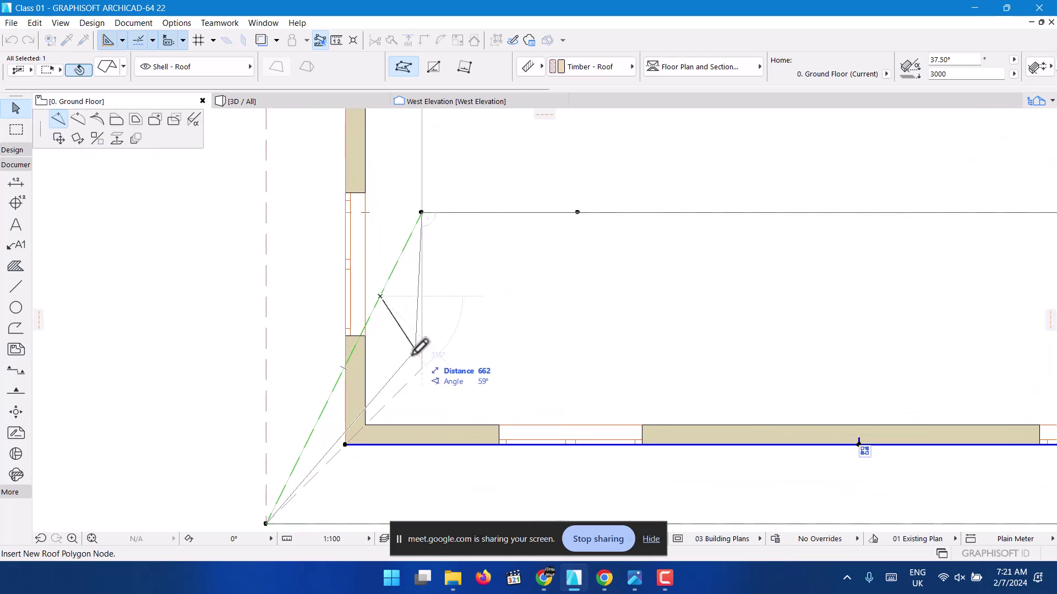
left_click(429, 360)
scroll(427, 359, "down", 5)
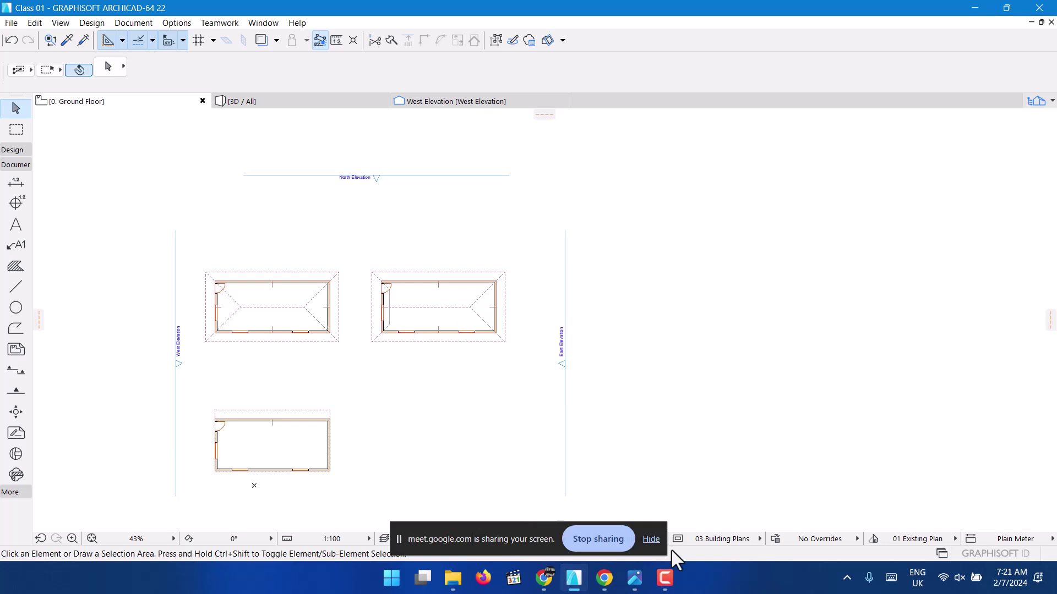
left_click(665, 579)
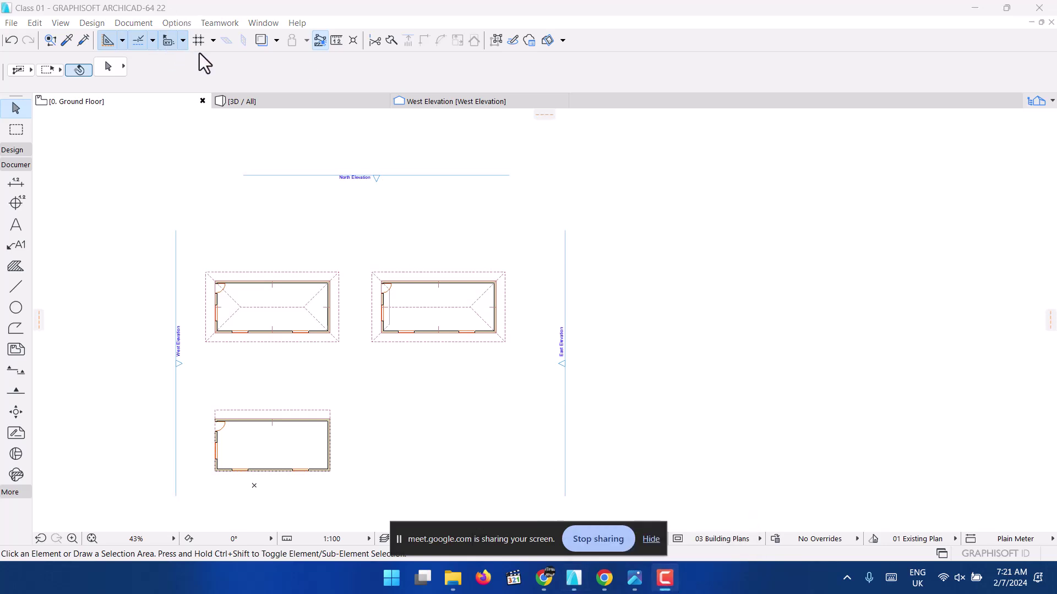